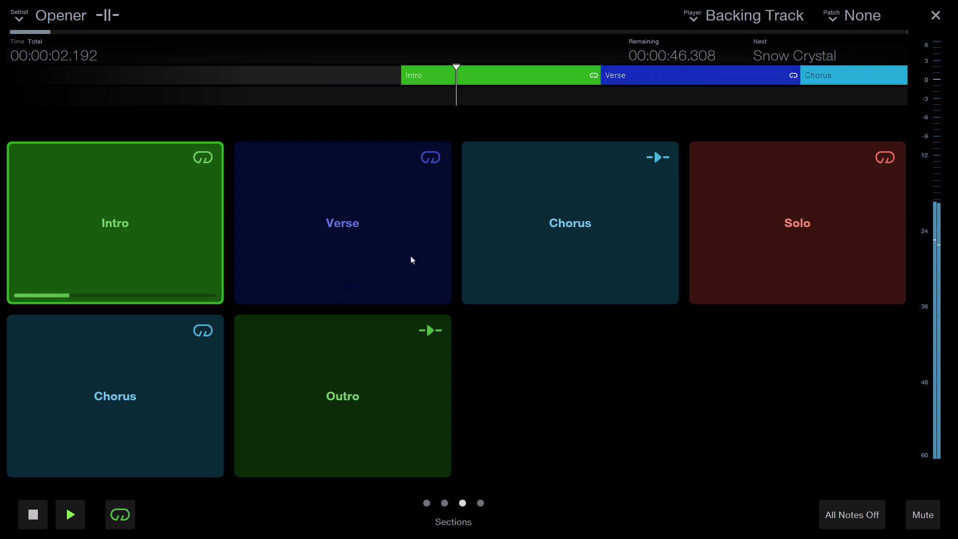
- Exit the full-screen Perform view to the Opener's Show window, leaving playback running
{"action": "key", "text": "Escape"}
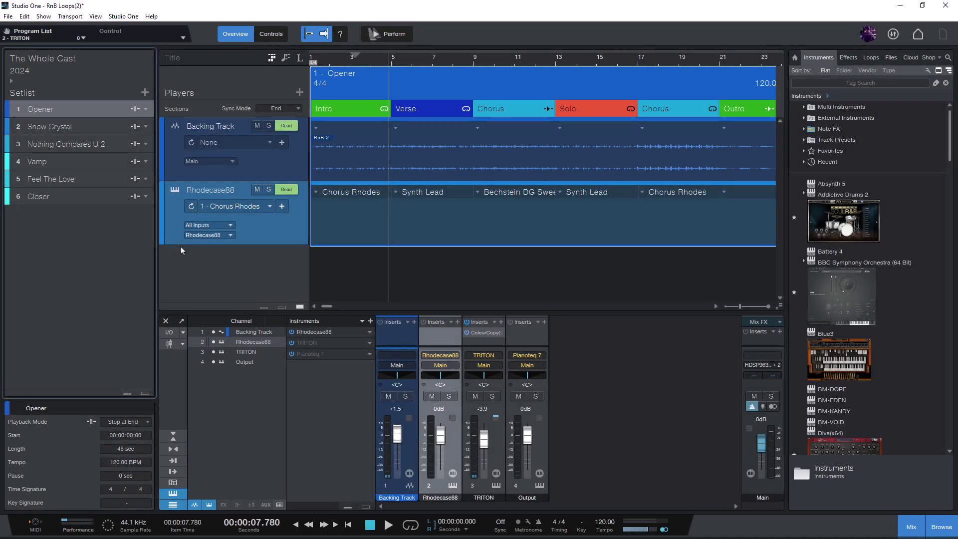
{"action": "left_click", "coordinate": [133, 17]}
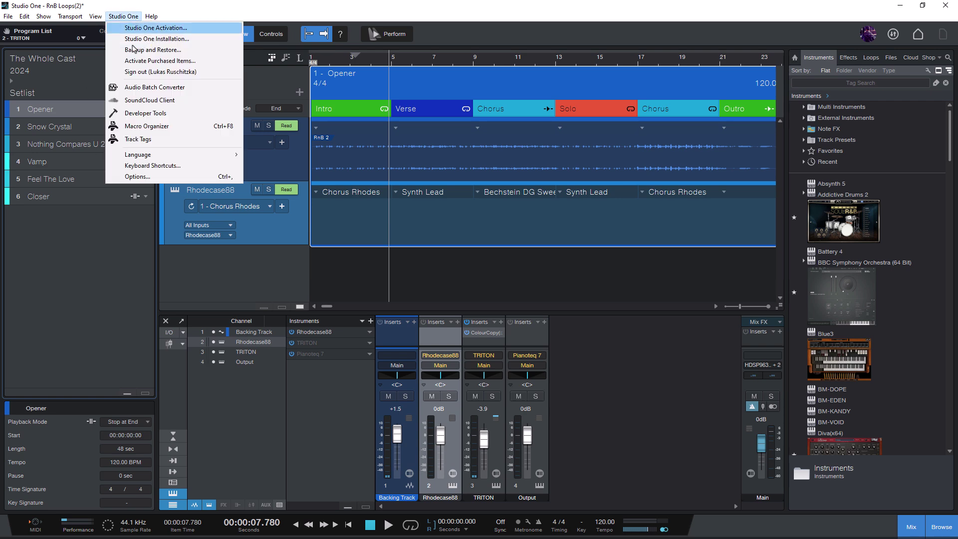
{"action": "left_click", "coordinate": [154, 166]}
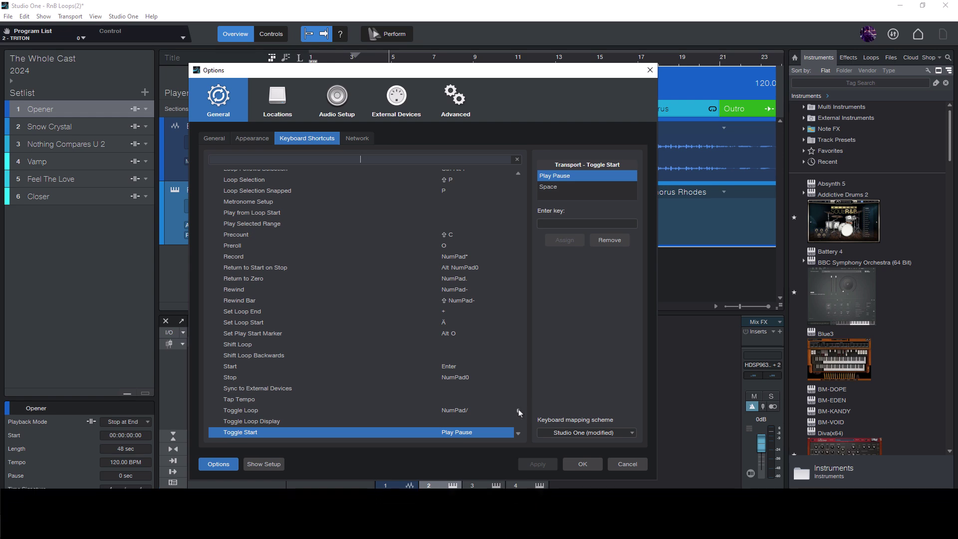
{"action": "left_click_drag", "start_coordinate": [519, 409], "coordinate": [514, 211]}
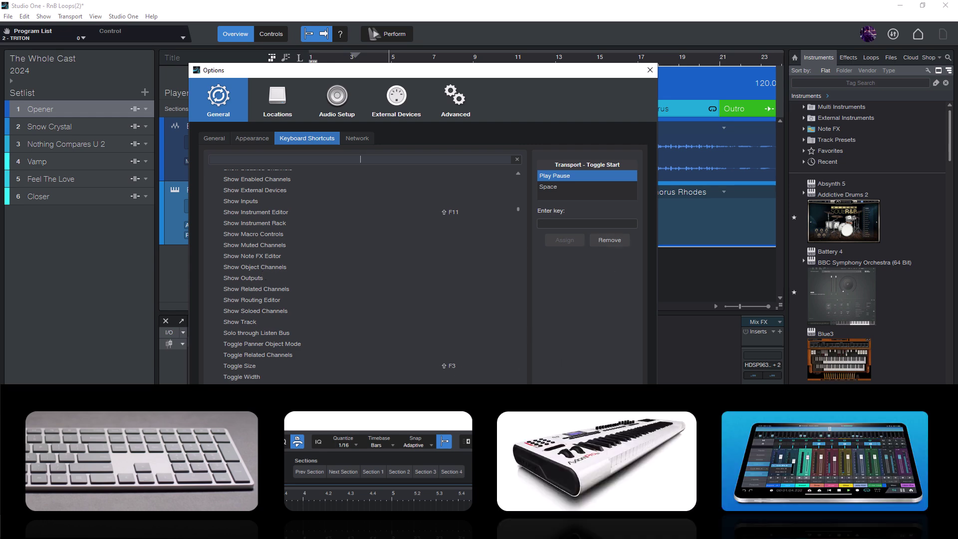
{"action": "key", "text": "Escape"}
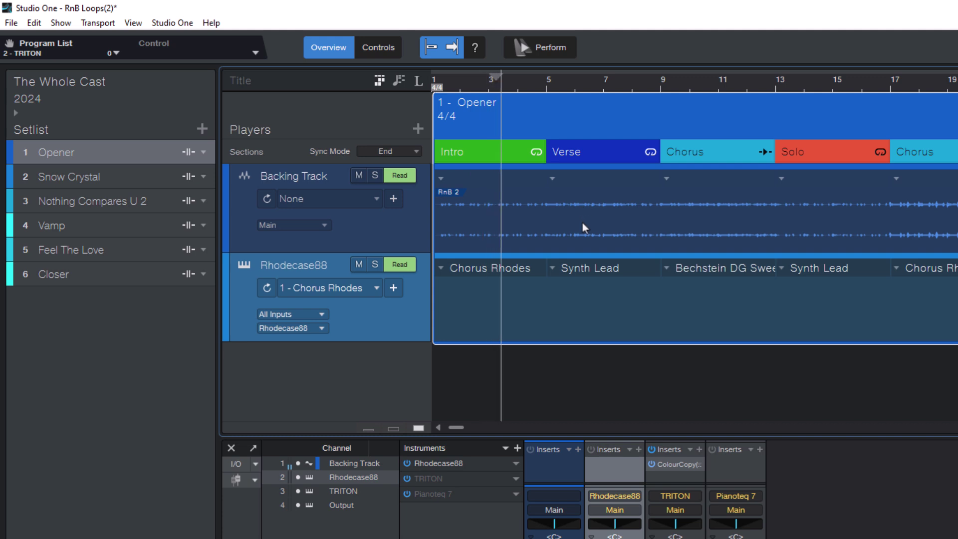
- Keep the Intro section on Loop mode and queue the Verse section to play next
{"action": "left_click", "coordinate": [537, 153]}
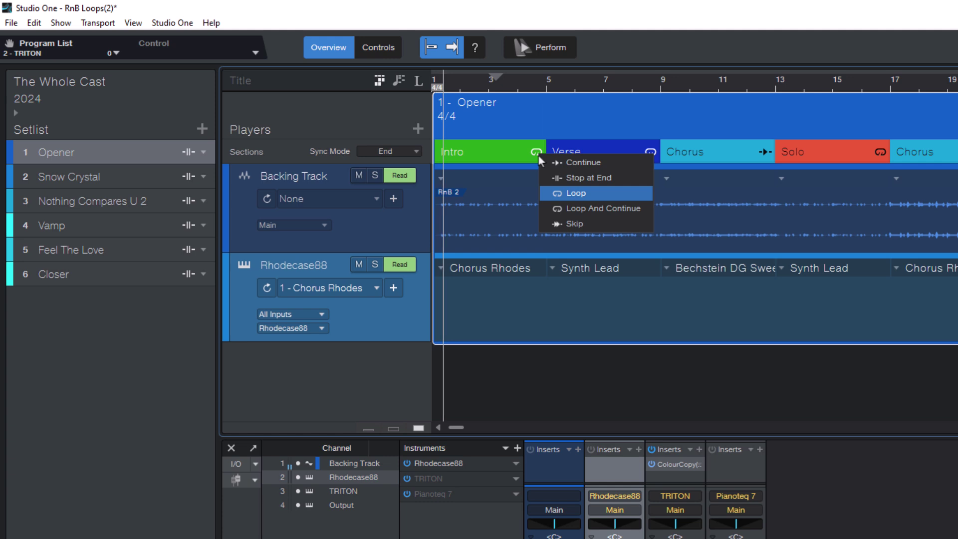
{"action": "left_click", "coordinate": [519, 188]}
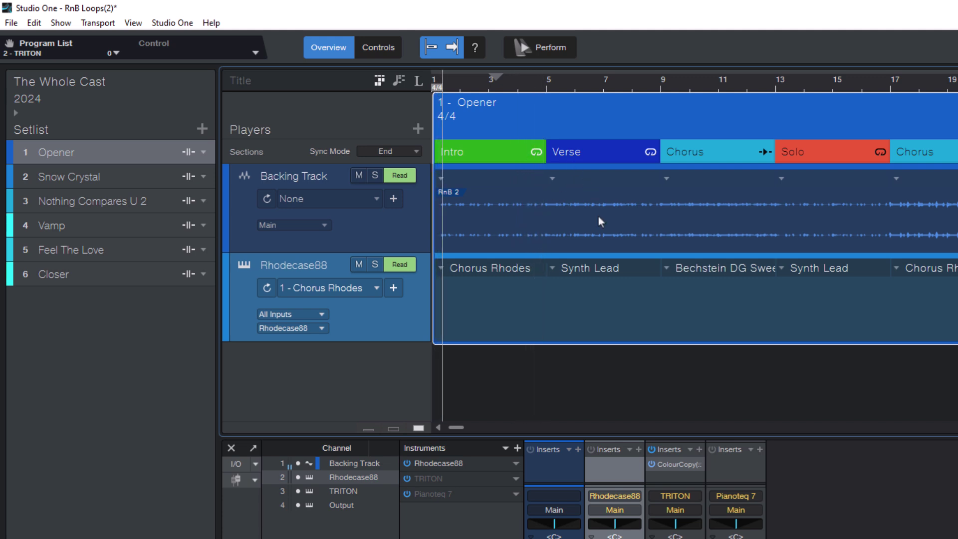
{"action": "left_click", "coordinate": [608, 157]}
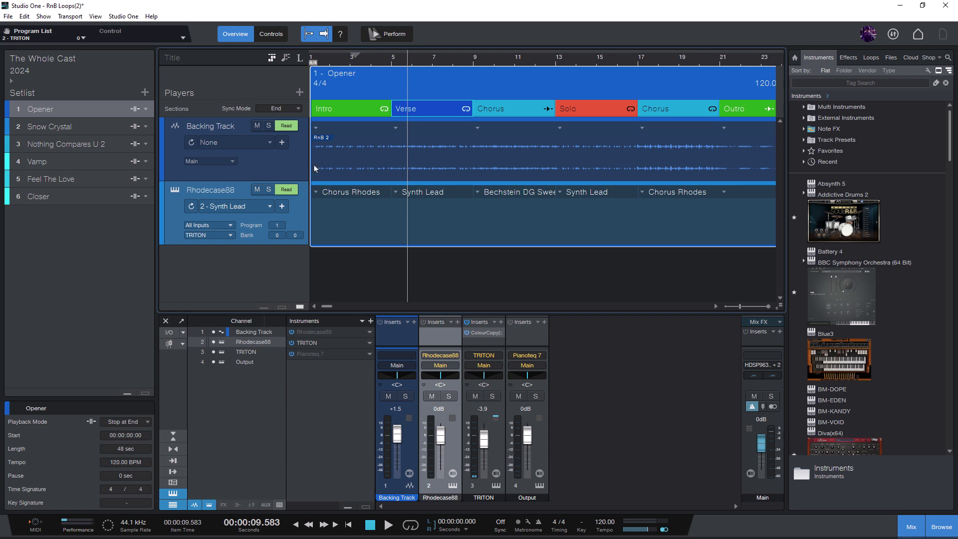
- Open the Keyboard Shortcuts settings and search the commands for 'section'
{"action": "left_click", "coordinate": [131, 17]}
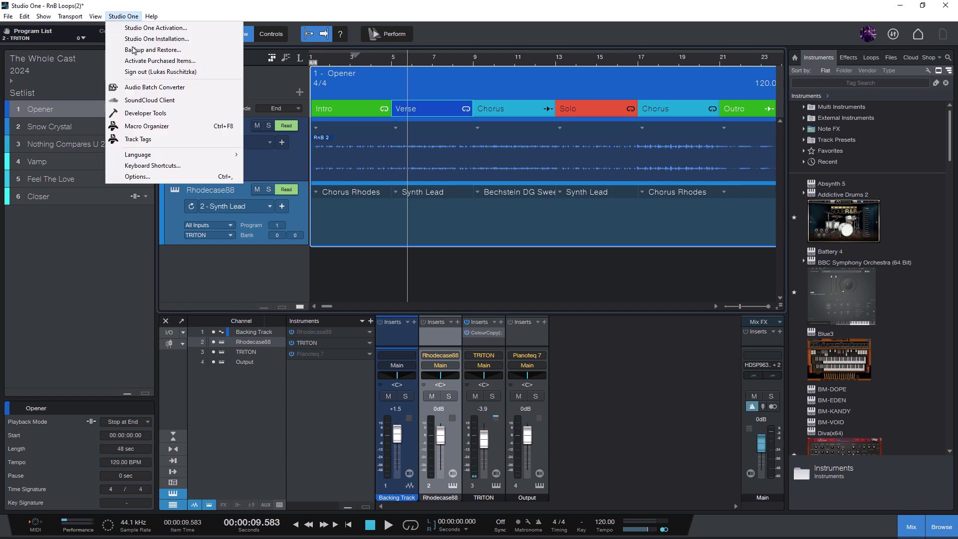
{"action": "left_click", "coordinate": [149, 166]}
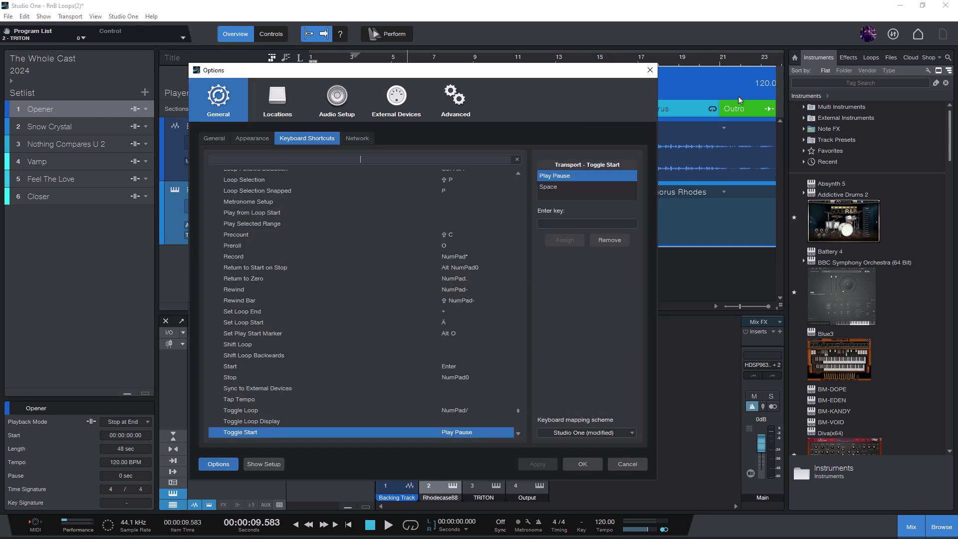
{"action": "type", "text": "sectio"}
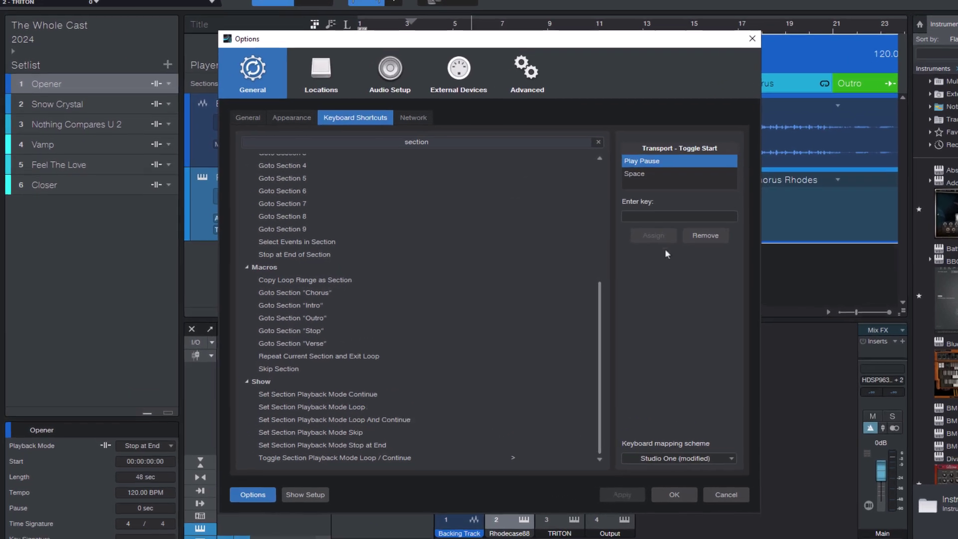
{"action": "type", "text": "n"}
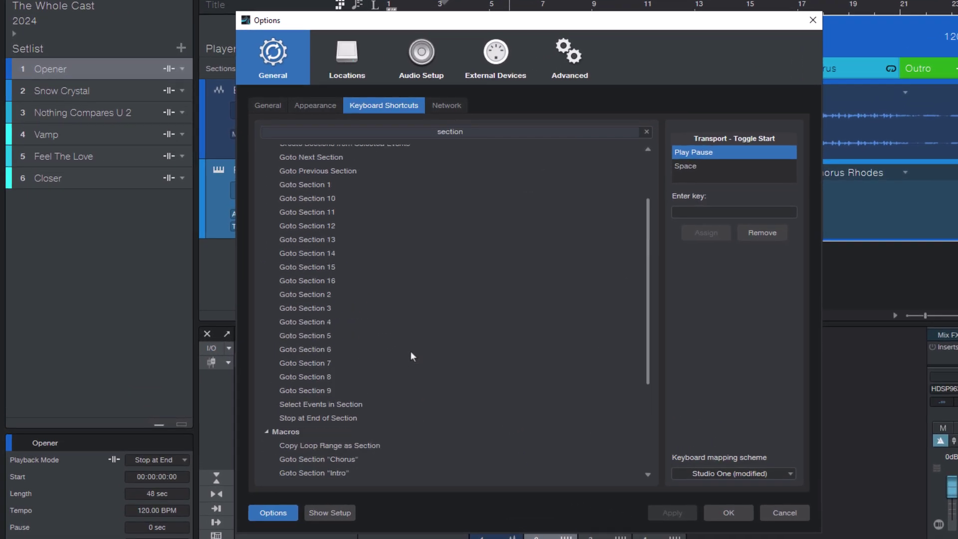
{"action": "scroll", "coordinate": [410, 351], "scroll_direction": "up", "scroll_amount": 2}
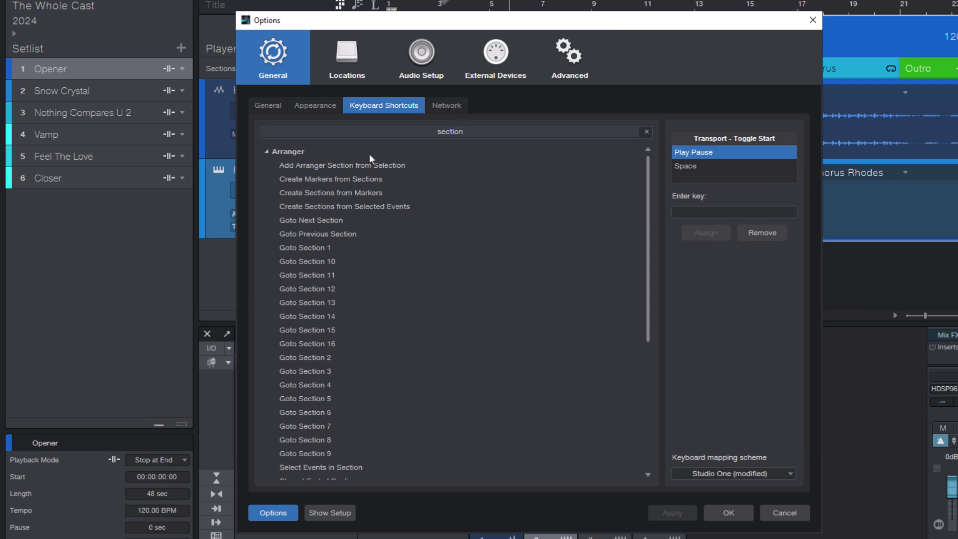
{"action": "scroll", "coordinate": [460, 274], "scroll_direction": "down", "scroll_amount": 2}
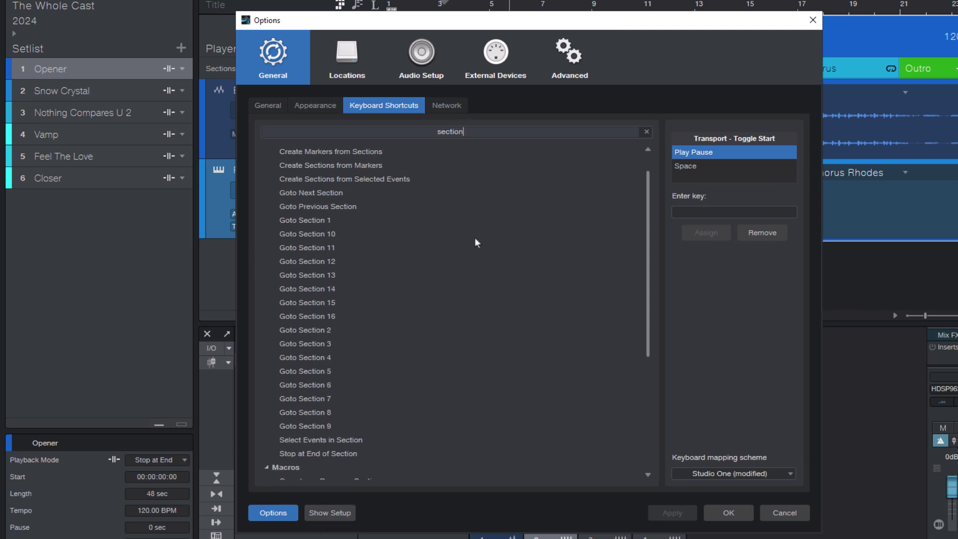
- Assign Y to Goto Next Section and < to Goto Previous Section
{"action": "left_click", "coordinate": [304, 194]}
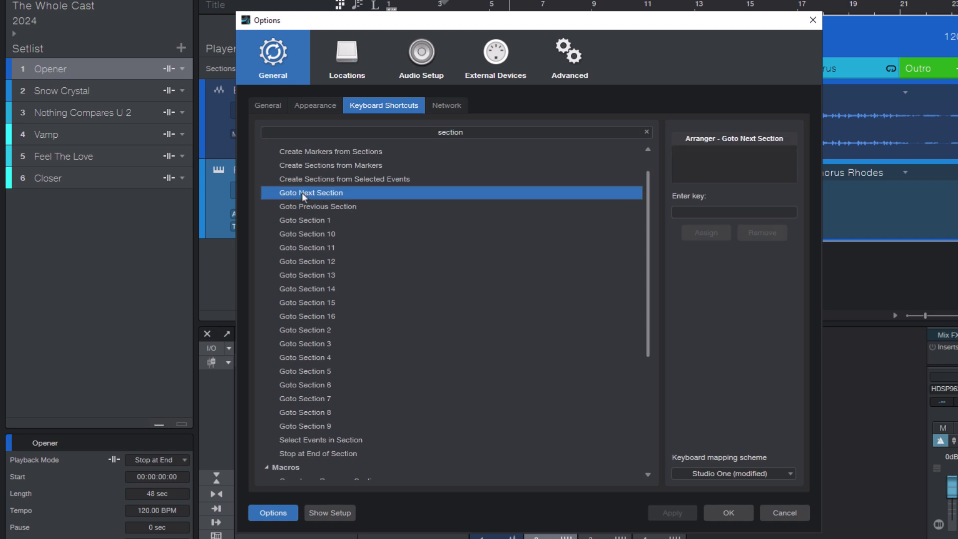
{"action": "left_click", "coordinate": [380, 207]}
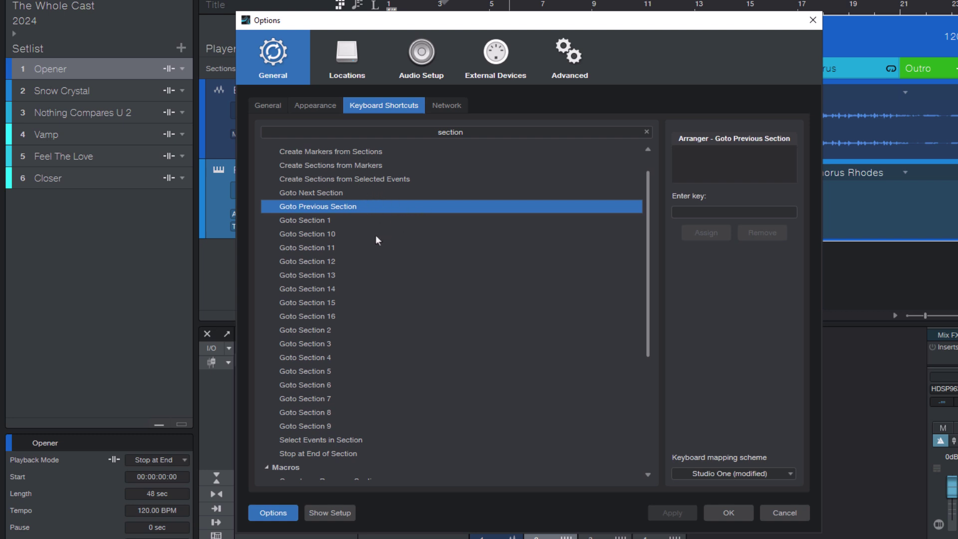
{"action": "left_click", "coordinate": [358, 194]}
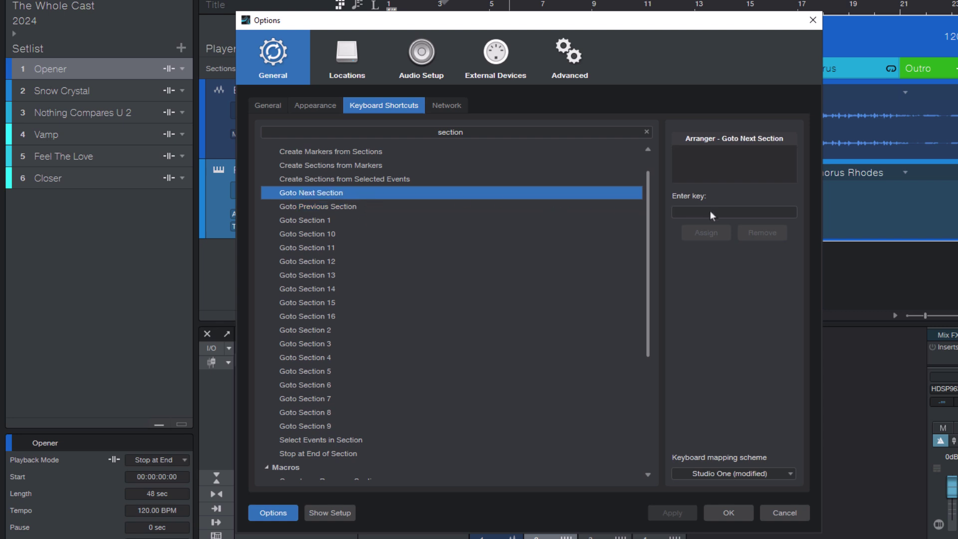
{"action": "key", "text": "y"}
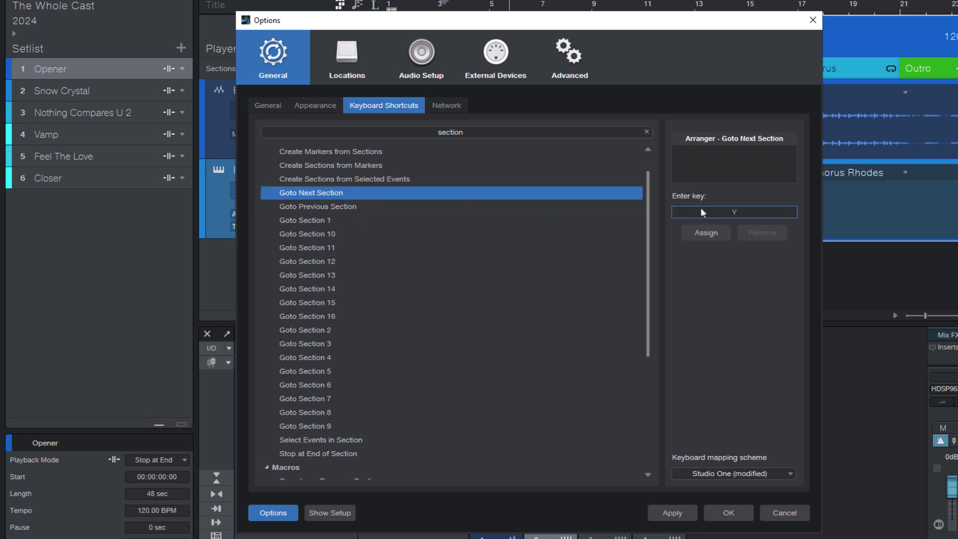
{"action": "left_click", "coordinate": [717, 239]}
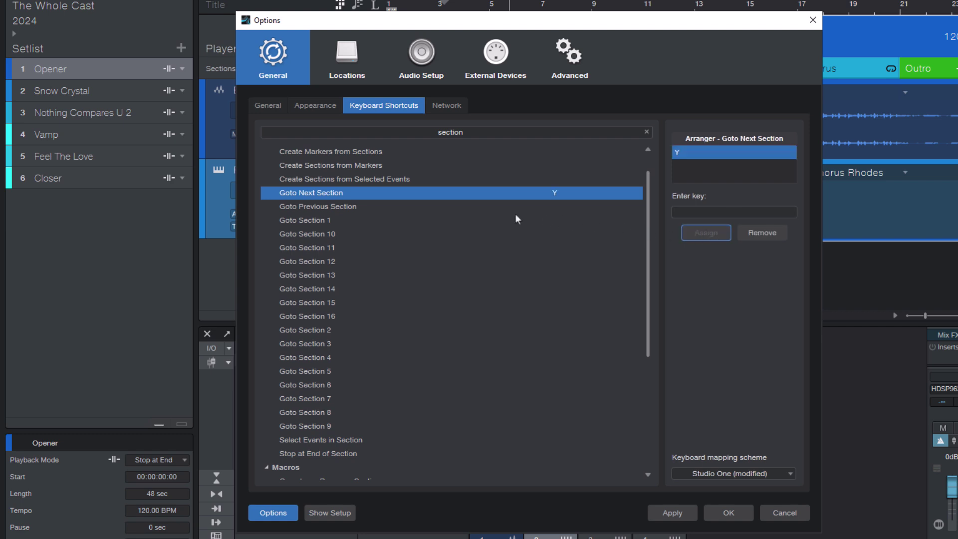
{"action": "left_click", "coordinate": [459, 206]}
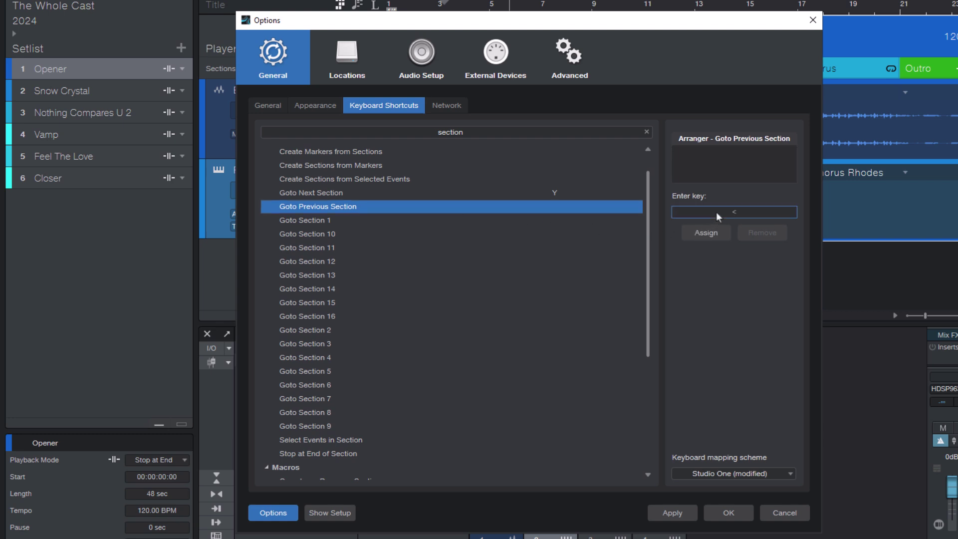
{"action": "left_click", "coordinate": [706, 233]}
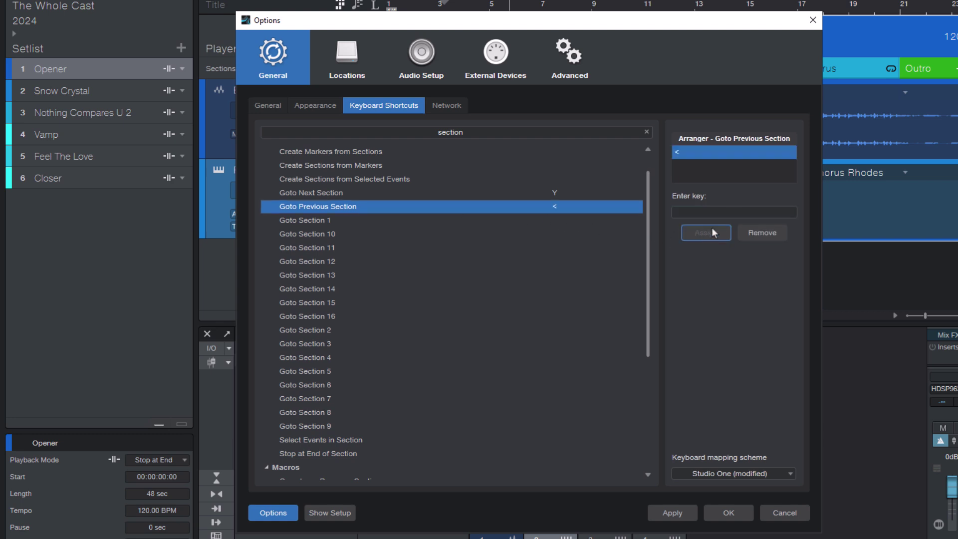
- Save the shortcuts, then press Next Section twice to queue Solo and the second Chorus
{"action": "left_click", "coordinate": [729, 513]}
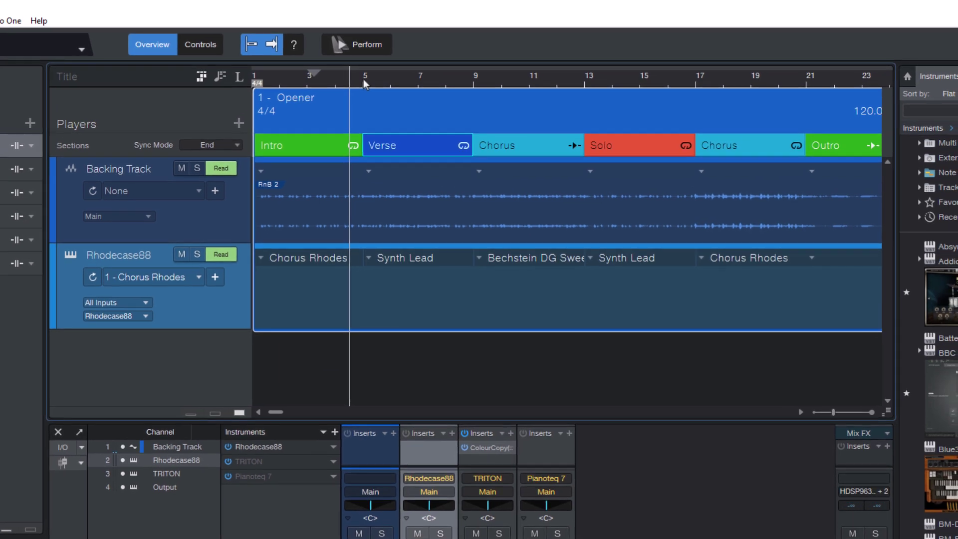
{"action": "left_click", "coordinate": [363, 79]}
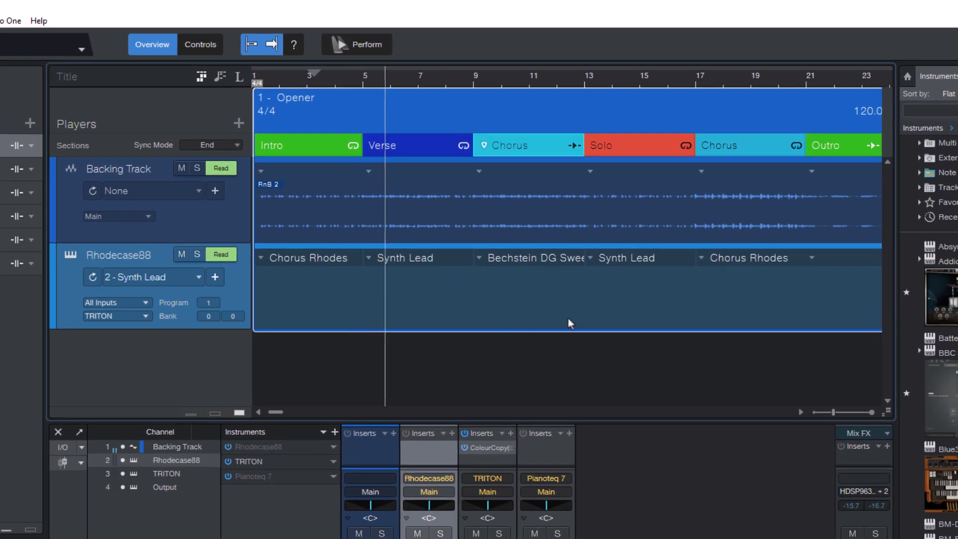
{"action": "key", "text": "Right"}
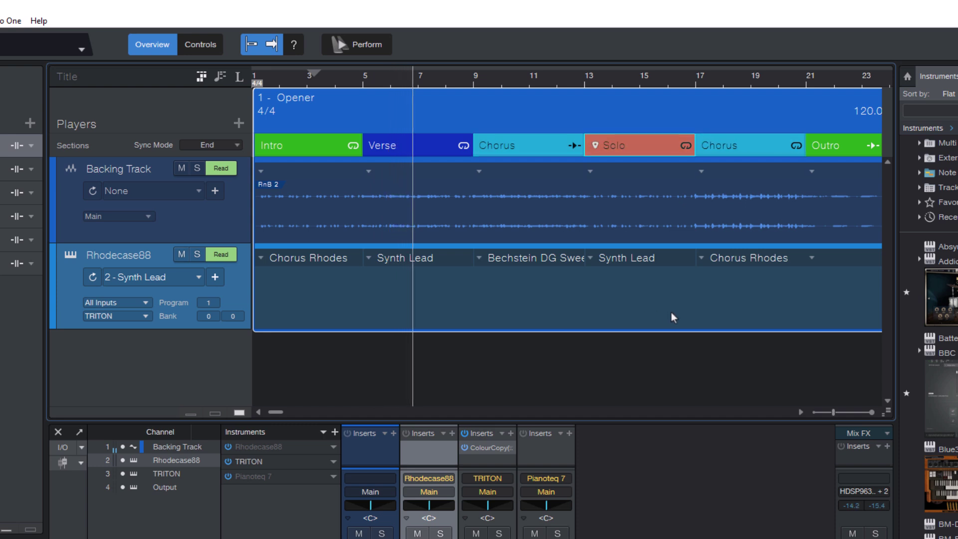
{"action": "key", "text": "Right"}
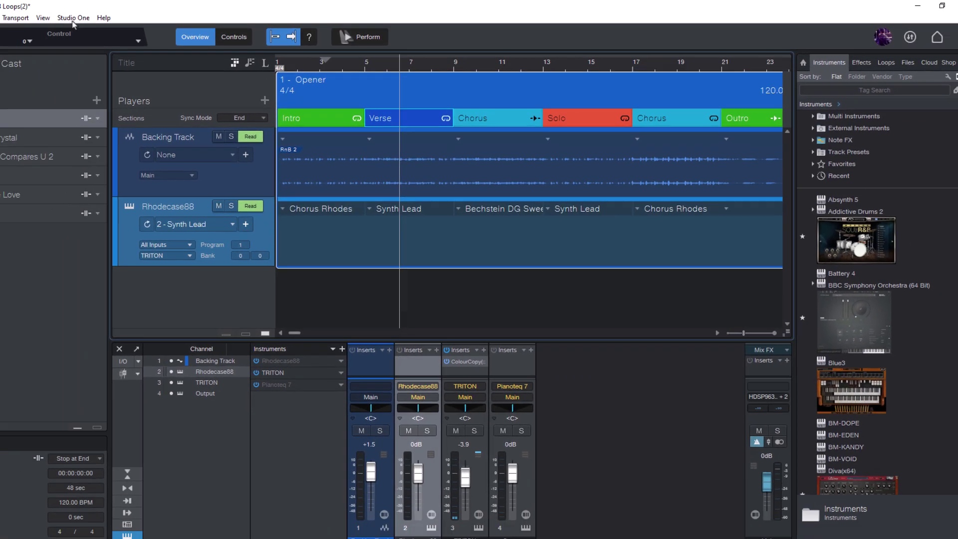
- Give Toggle Section Playback Mode Loop / Continue the > shortcut and close the Options window
{"action": "left_click", "coordinate": [124, 16]}
{"action": "left_click", "coordinate": [139, 166]}
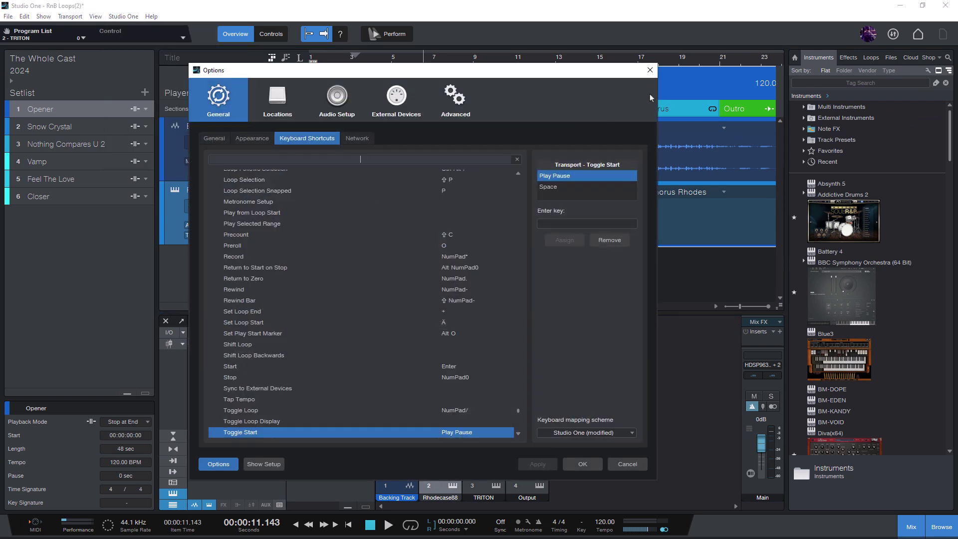
{"action": "type", "text": "toggle section"}
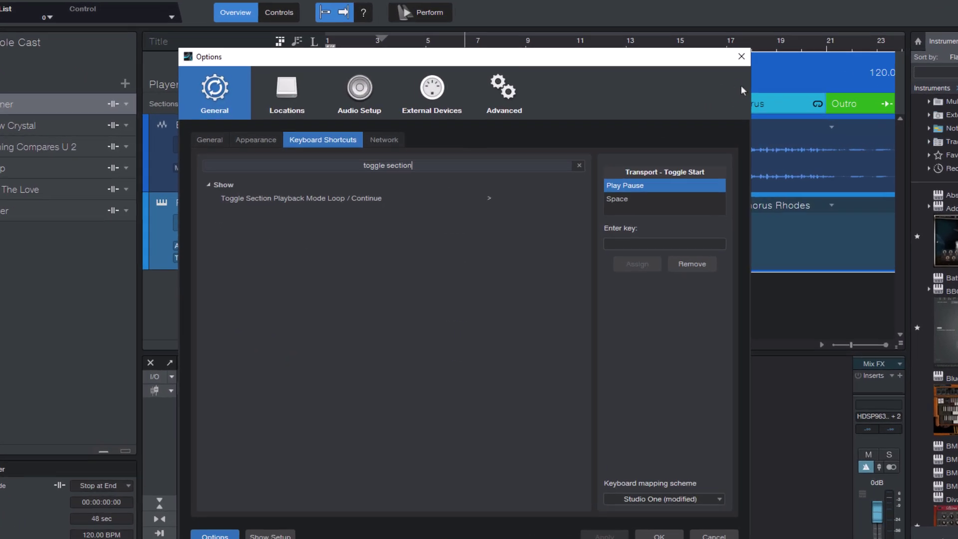
{"action": "left_click", "coordinate": [288, 197]}
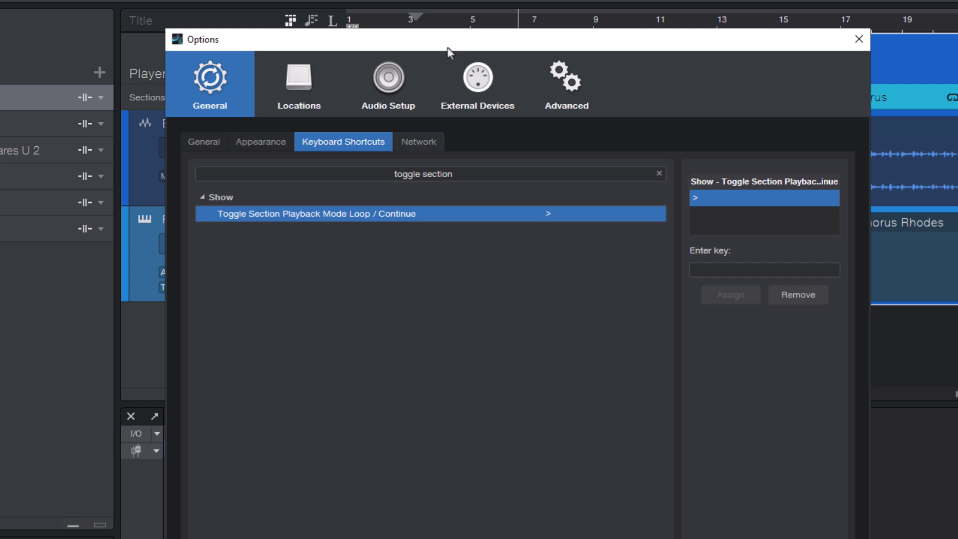
{"action": "left_click", "coordinate": [858, 39]}
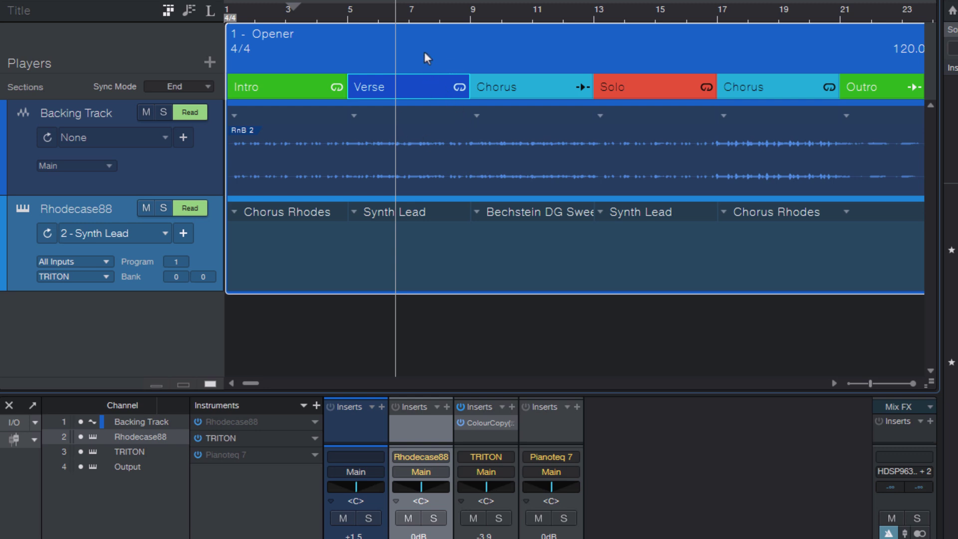
- Play from around bar 7, jump to Chorus and then Solo, set Solo to loop, and stop
{"action": "left_click", "coordinate": [412, 14]}
{"action": "key", "text": "space"}
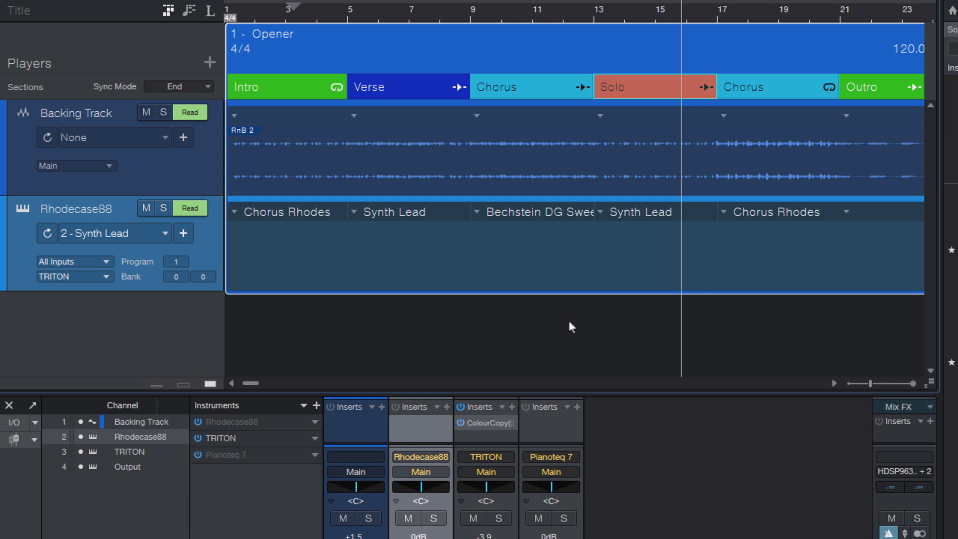
{"action": "left_click", "coordinate": [521, 12]}
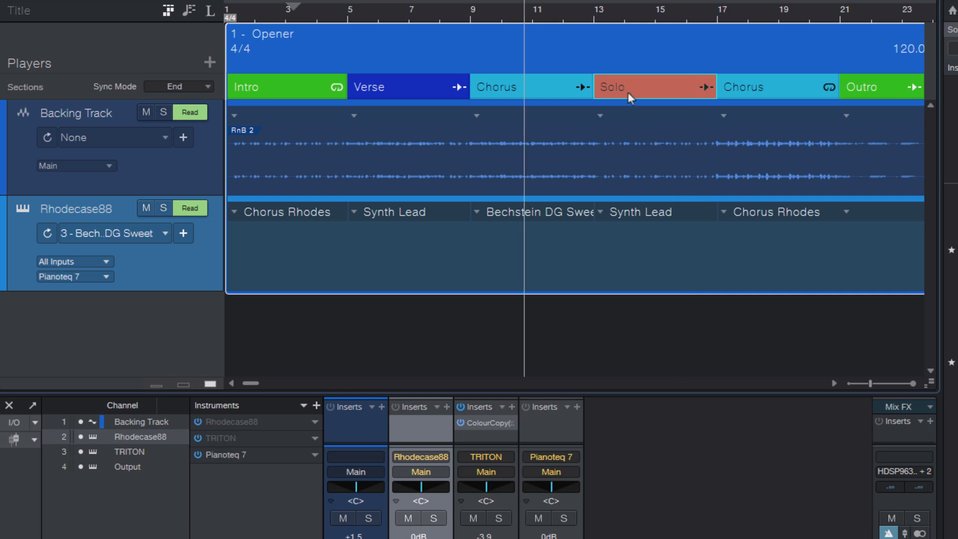
{"action": "left_click", "coordinate": [656, 14]}
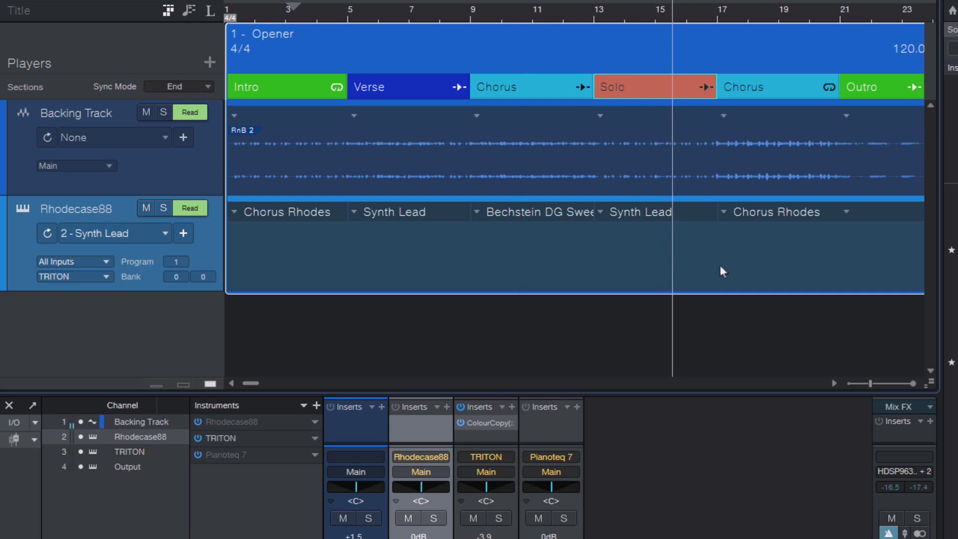
{"action": "left_click", "coordinate": [706, 87]}
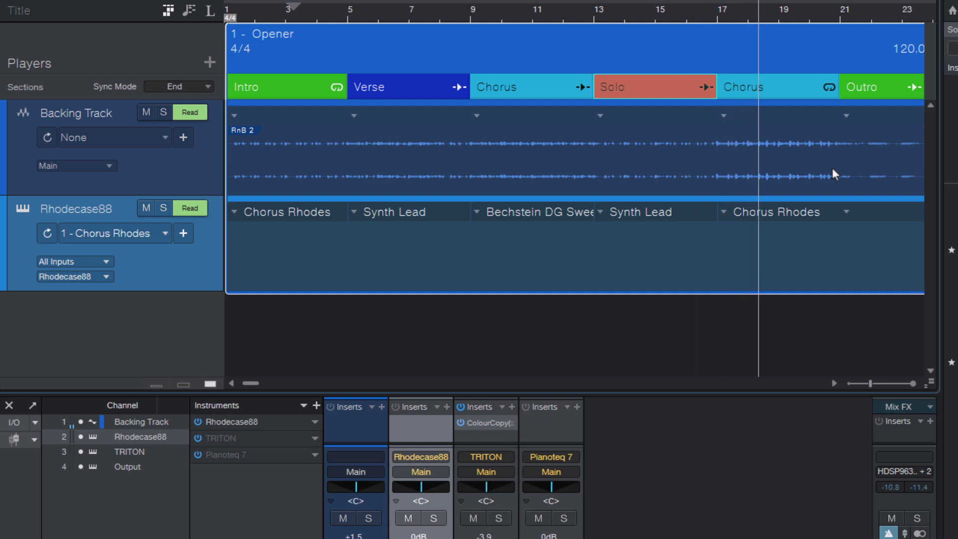
{"action": "key", "text": "space"}
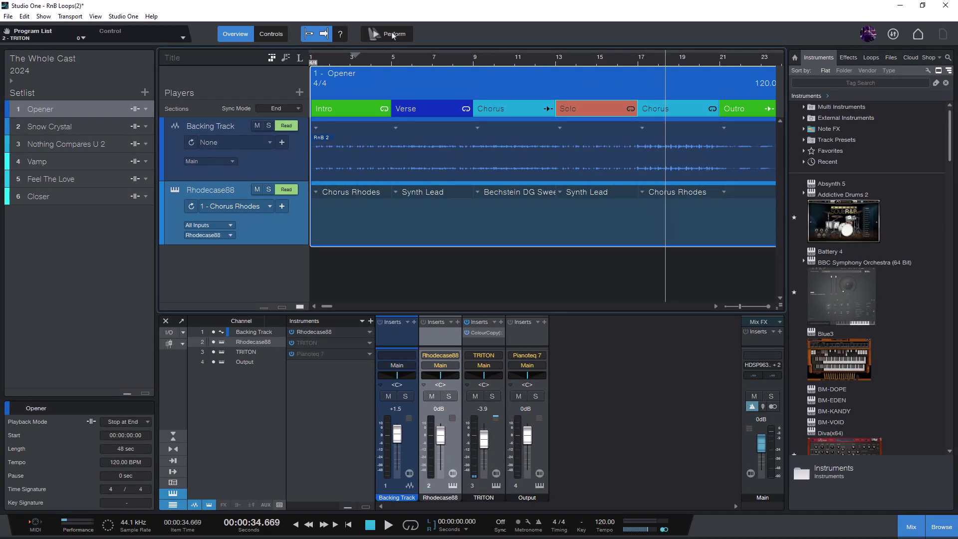
- Open the full-screen Perform view and go back to the section pads page
{"action": "left_click", "coordinate": [387, 33]}
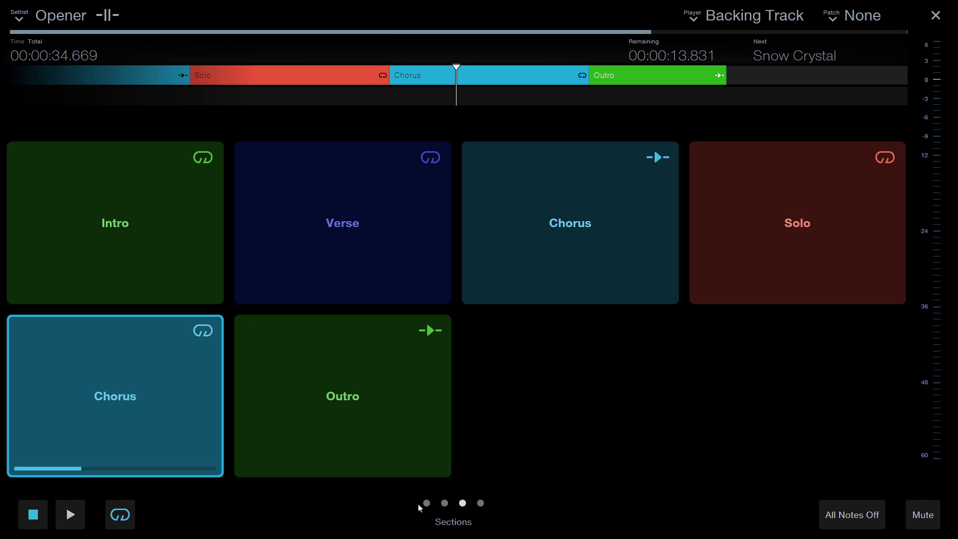
{"action": "left_click", "coordinate": [444, 504]}
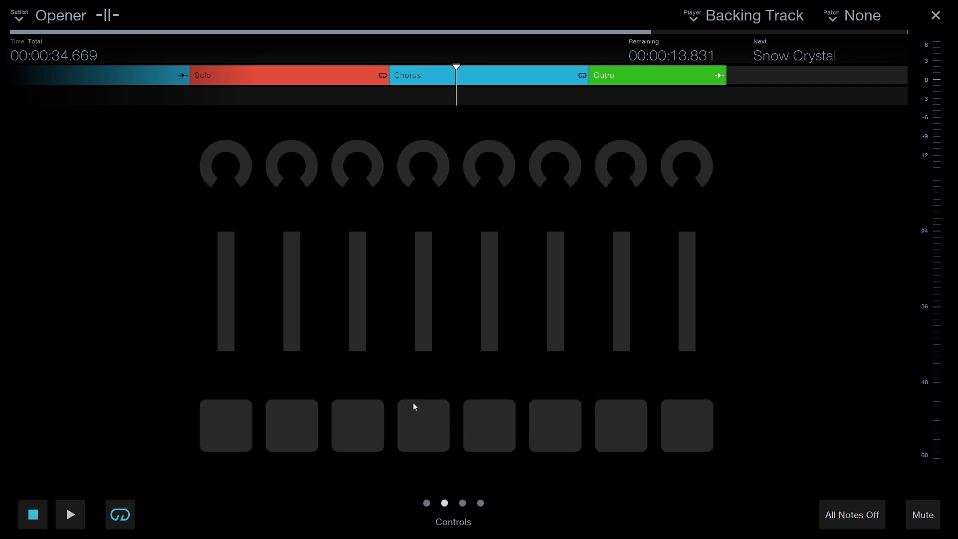
{"action": "left_click_drag", "start_coordinate": [404, 385], "coordinate": [288, 305]}
- Play from the Intro pad, switch Intro and Verse to play-through and Chorus to loop, queue Intro, then stop and exit
{"action": "left_click", "coordinate": [193, 280]}
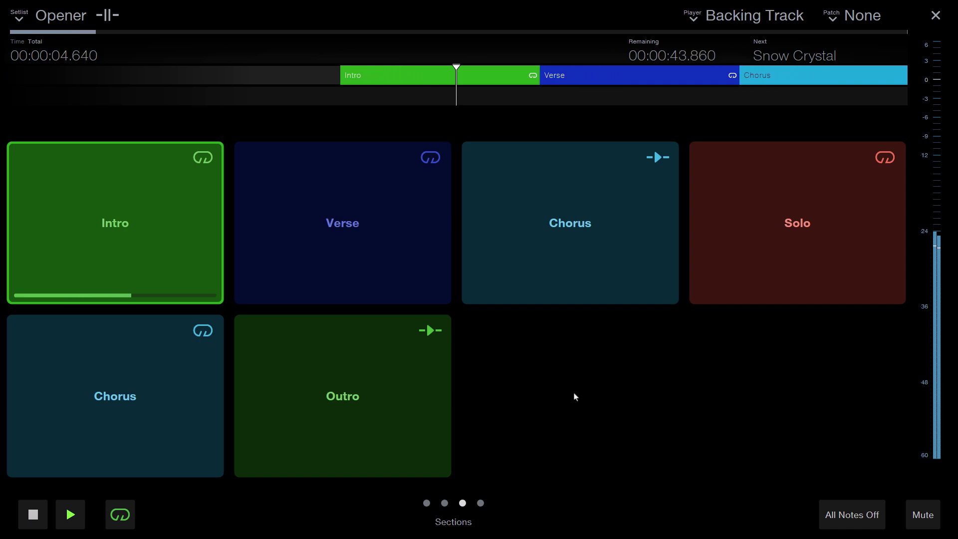
{"action": "key", "text": "l"}
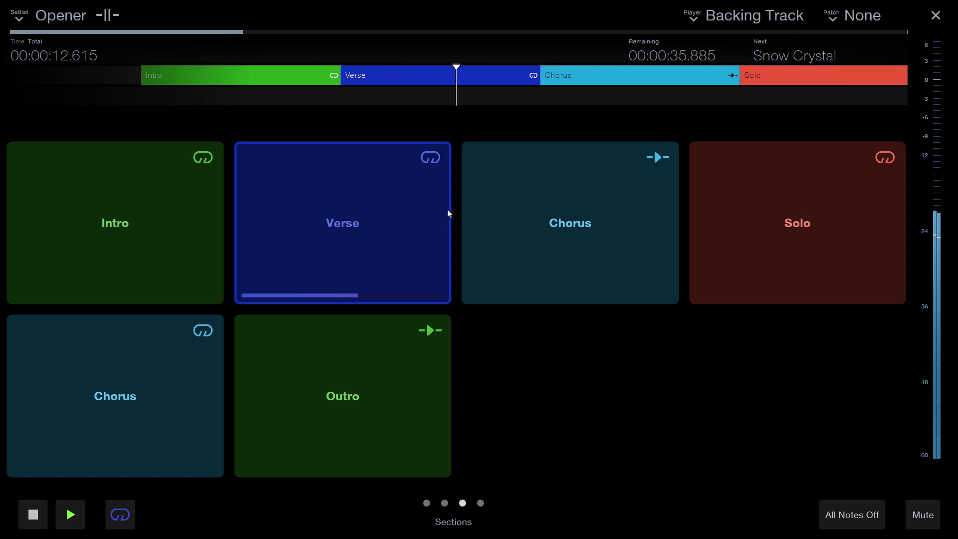
{"action": "left_click", "coordinate": [128, 516]}
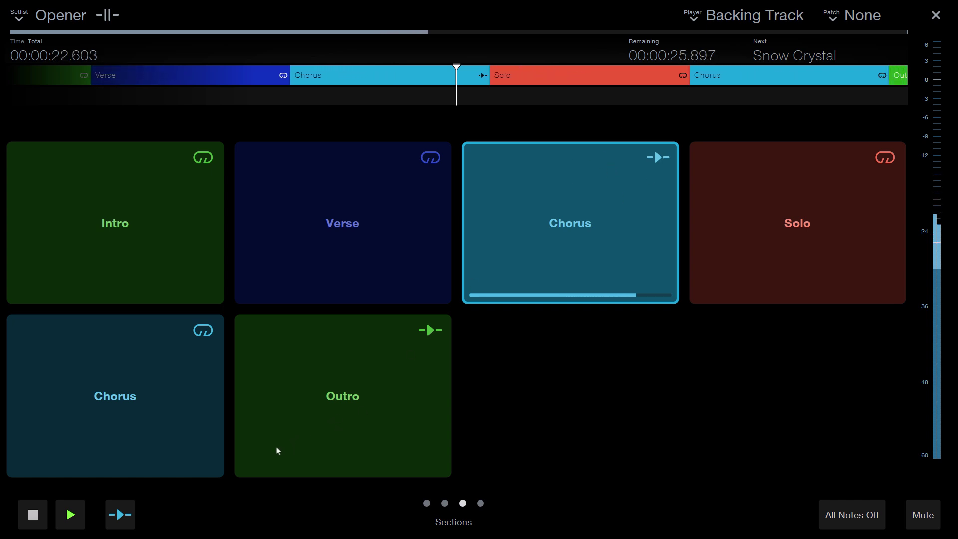
{"action": "left_click", "coordinate": [125, 519]}
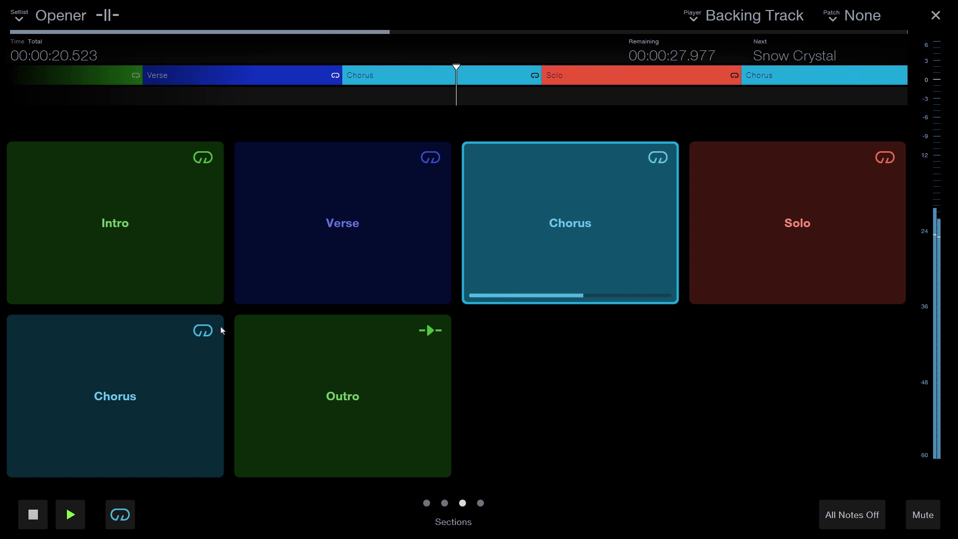
{"action": "left_click", "coordinate": [187, 235]}
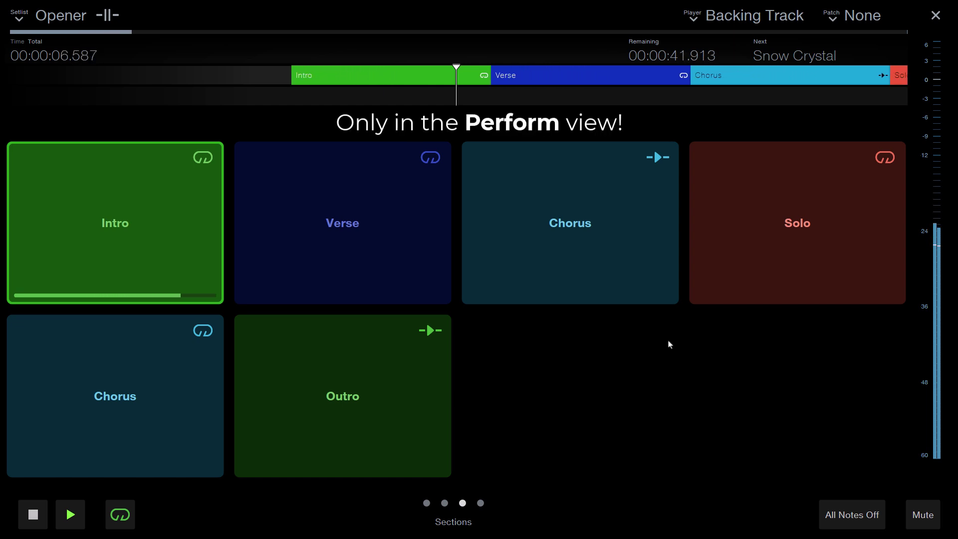
{"action": "key", "text": "space"}
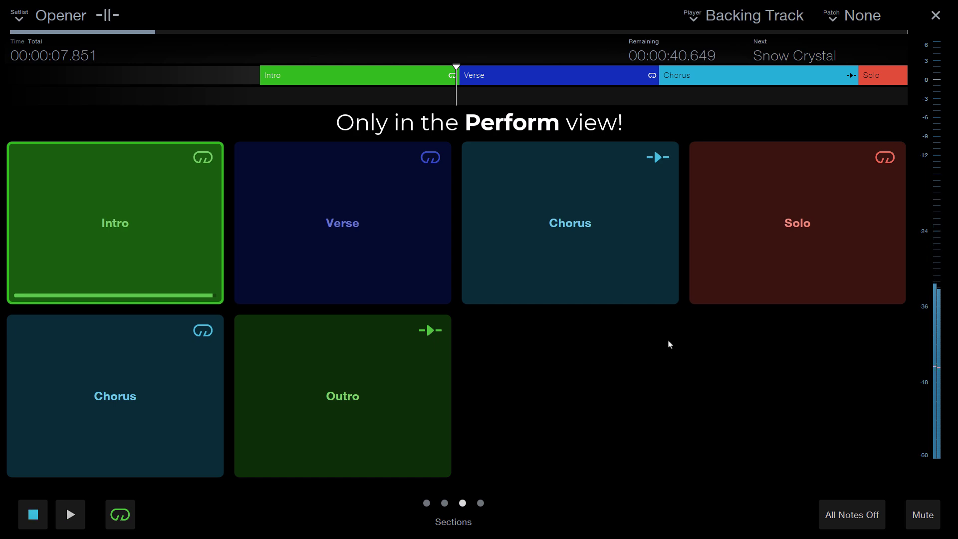
{"action": "key", "text": "Escape"}
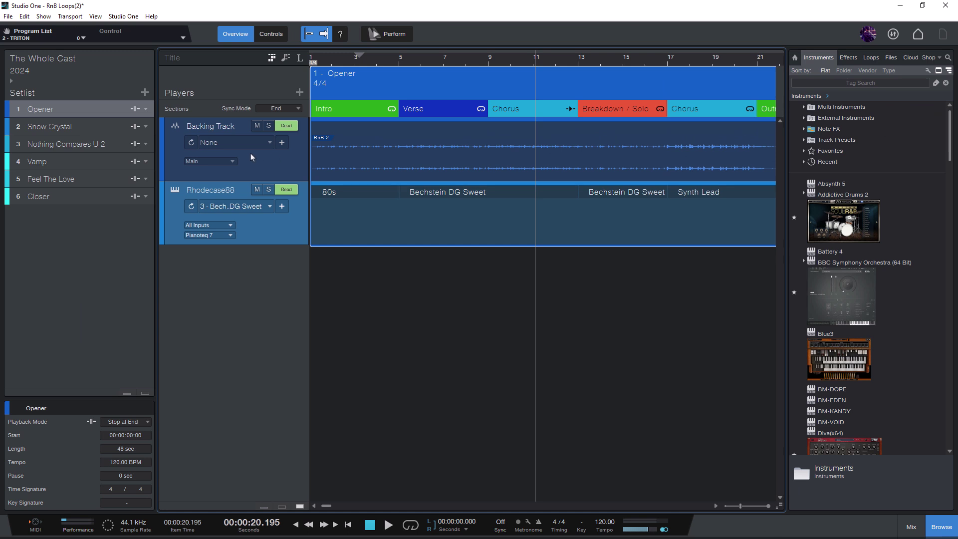
- Start adding an external device and select the New Keyboard type
{"action": "left_click", "coordinate": [123, 18]}
{"action": "left_click", "coordinate": [227, 282]}
{"action": "left_click", "coordinate": [183, 38]}
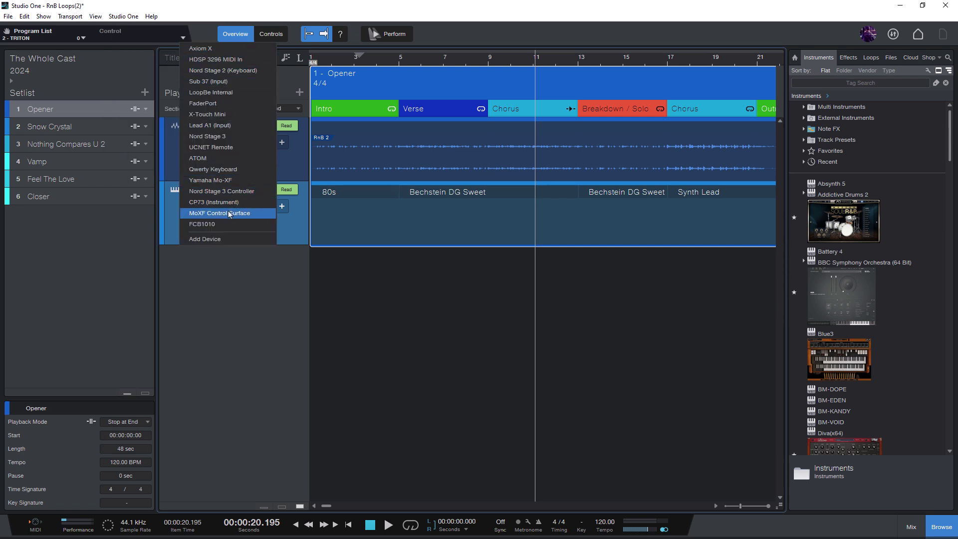
{"action": "left_click", "coordinate": [230, 240]}
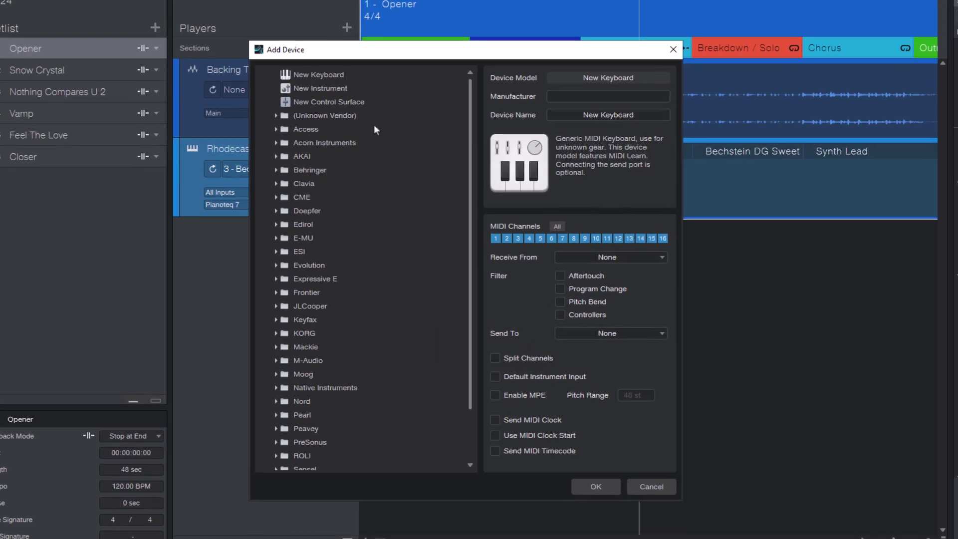
{"action": "left_click", "coordinate": [352, 78]}
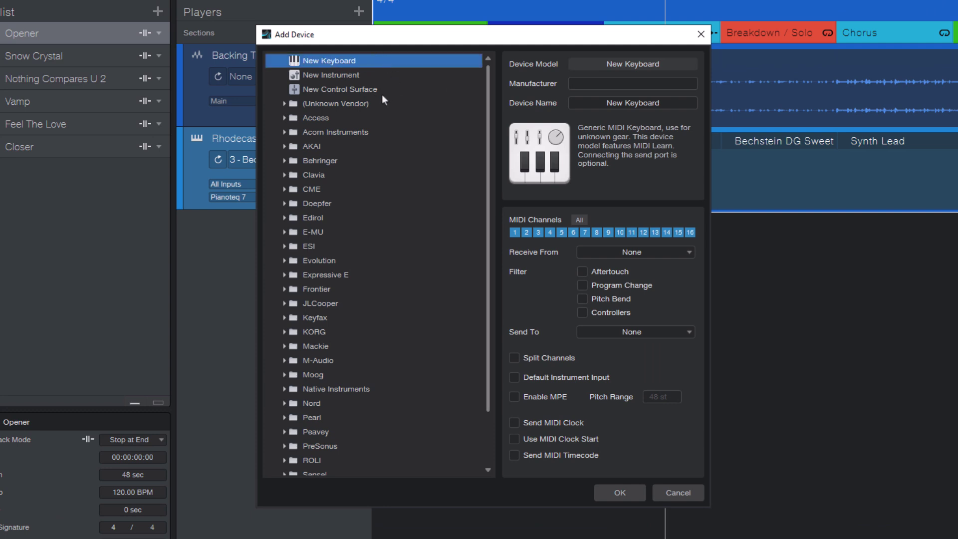
{"action": "left_click", "coordinate": [334, 91]}
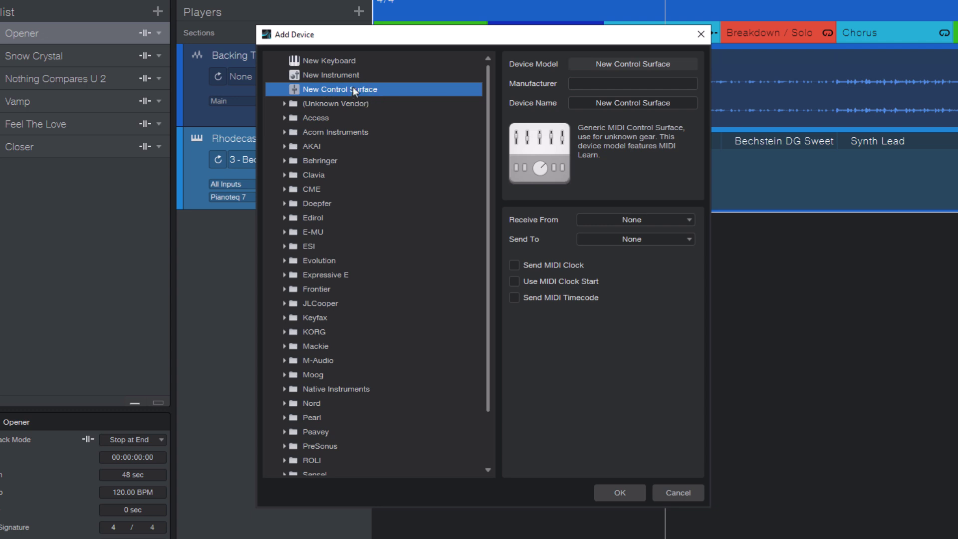
{"action": "left_click", "coordinate": [356, 61]}
- Name it M-Audio Axiom Pro 49, receiving from Axiom Pro 49 USB A In, and add it
{"action": "left_click", "coordinate": [578, 81]}
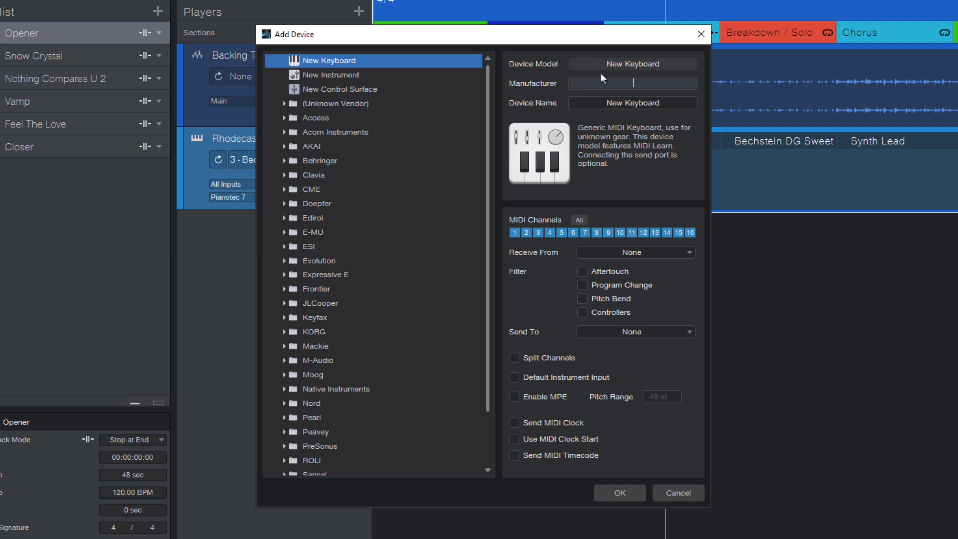
{"action": "type", "text": "M-Audio"}
{"action": "key", "text": "Tab"}
{"action": "type", "text": "Axiom Pro 49"}
{"action": "left_click", "coordinate": [611, 250]}
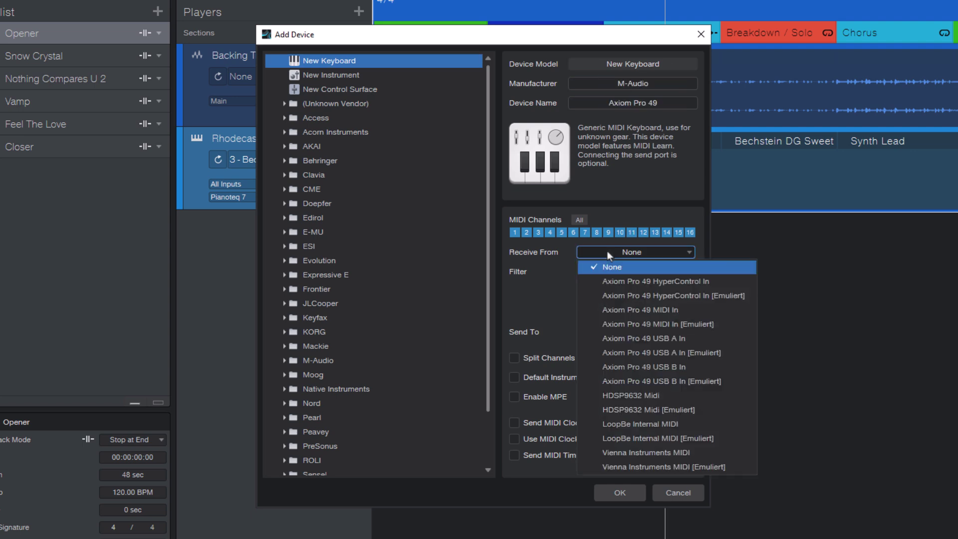
{"action": "left_click", "coordinate": [642, 339]}
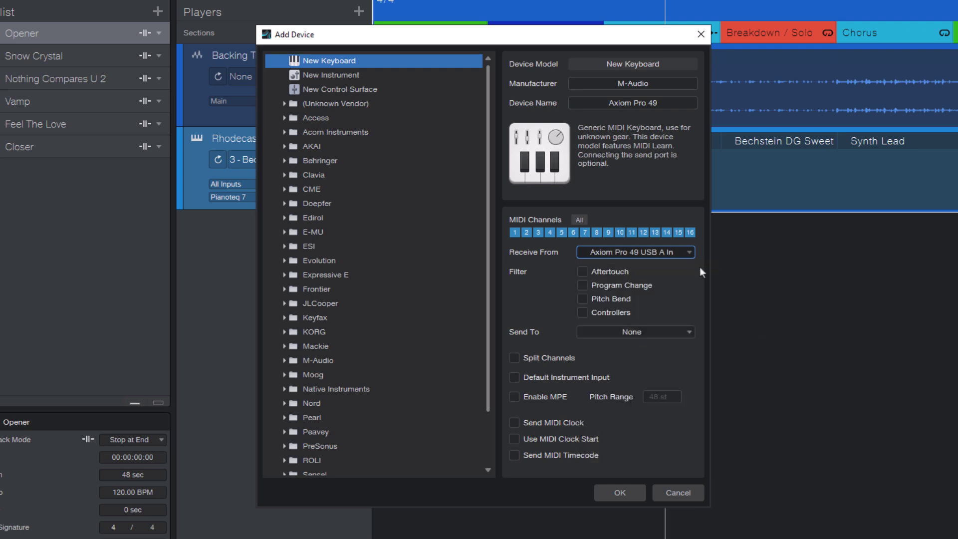
{"action": "left_click", "coordinate": [619, 493]}
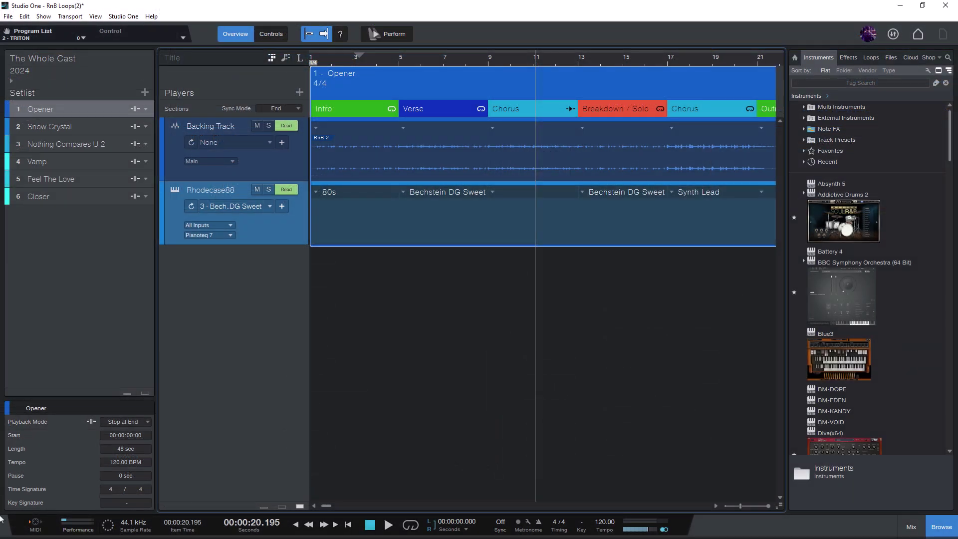
{"action": "left_click", "coordinate": [36, 523]}
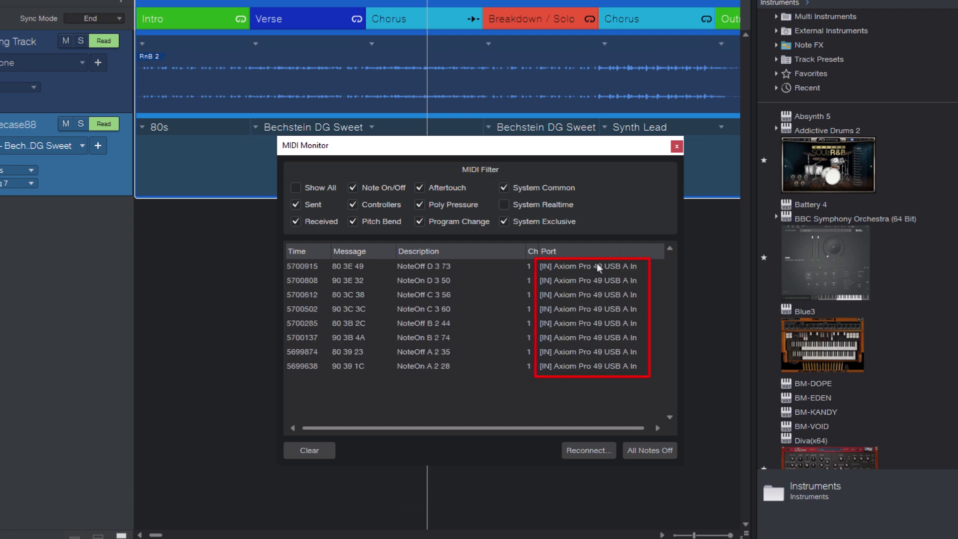
{"action": "left_click", "coordinate": [676, 145]}
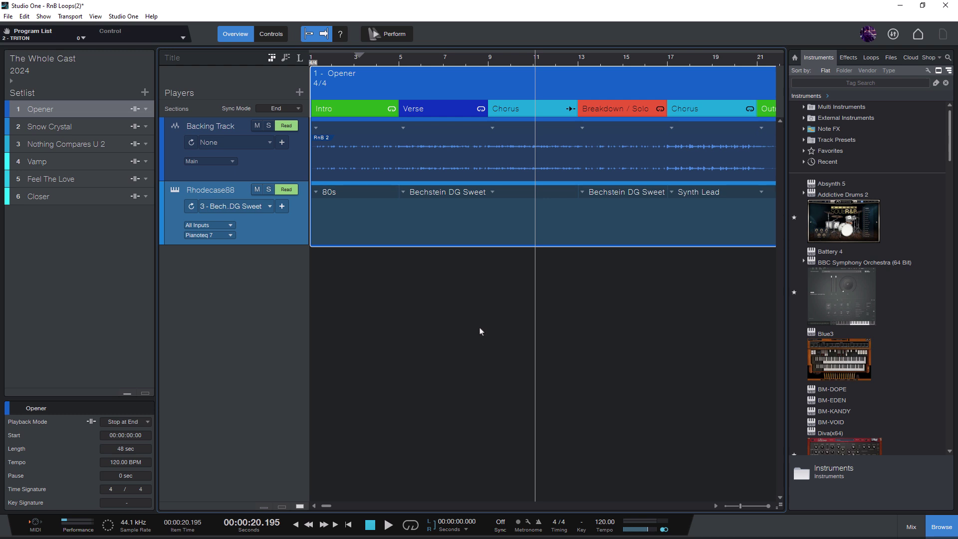
- MIDI-learn eight Axiom Pro 49 controls (CC 22, 86–90, 110, 111) and enlarge the window to show them
{"action": "left_click", "coordinate": [183, 38]}
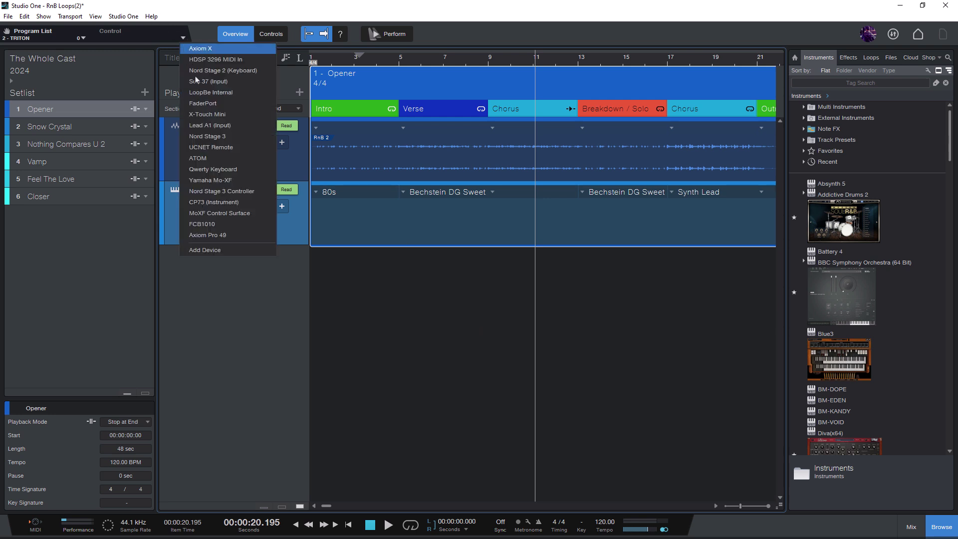
{"action": "left_click", "coordinate": [218, 235]}
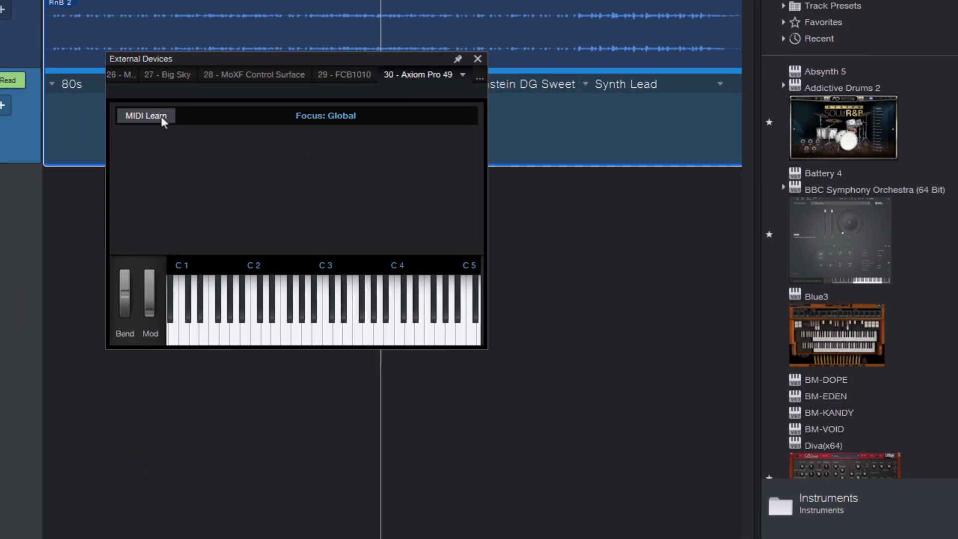
{"action": "left_click", "coordinate": [161, 116]}
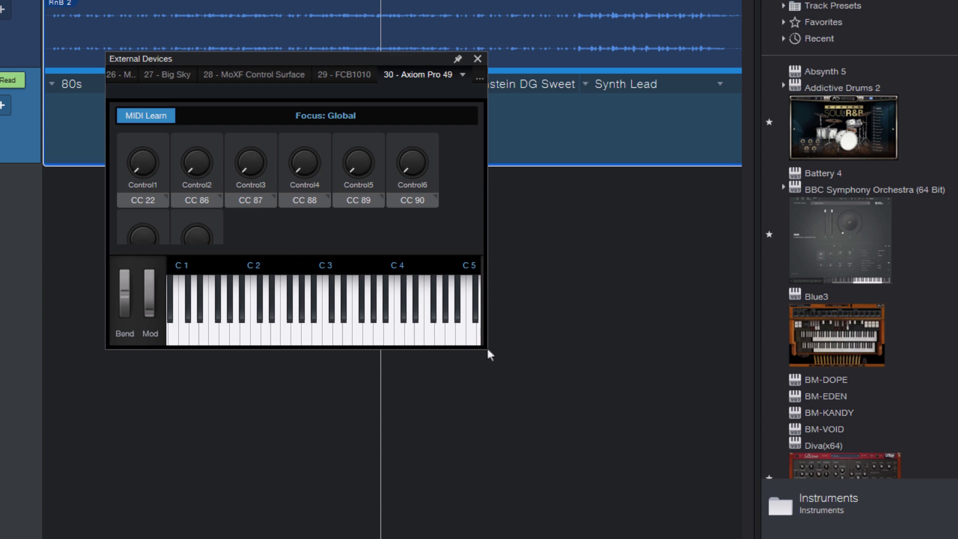
{"action": "left_click_drag", "start_coordinate": [486, 345], "coordinate": [725, 425]}
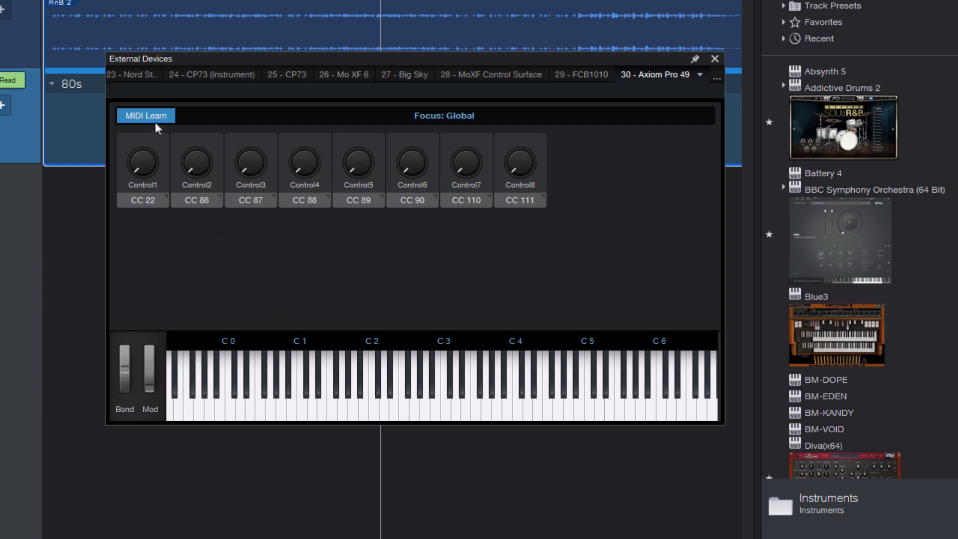
- Set Control1 through Control8 each to Button (press/release) through their context menus
{"action": "right_click", "coordinate": [143, 169]}
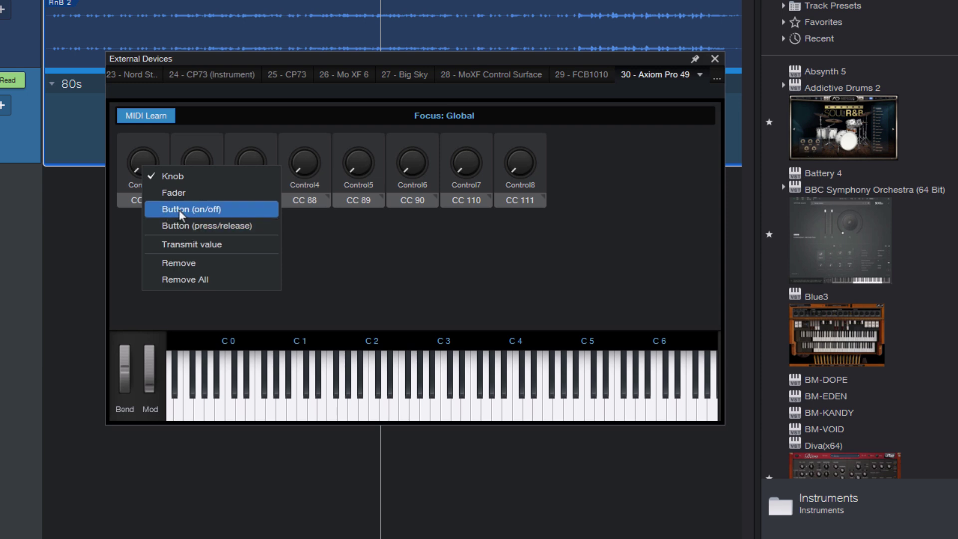
{"action": "left_click", "coordinate": [259, 210]}
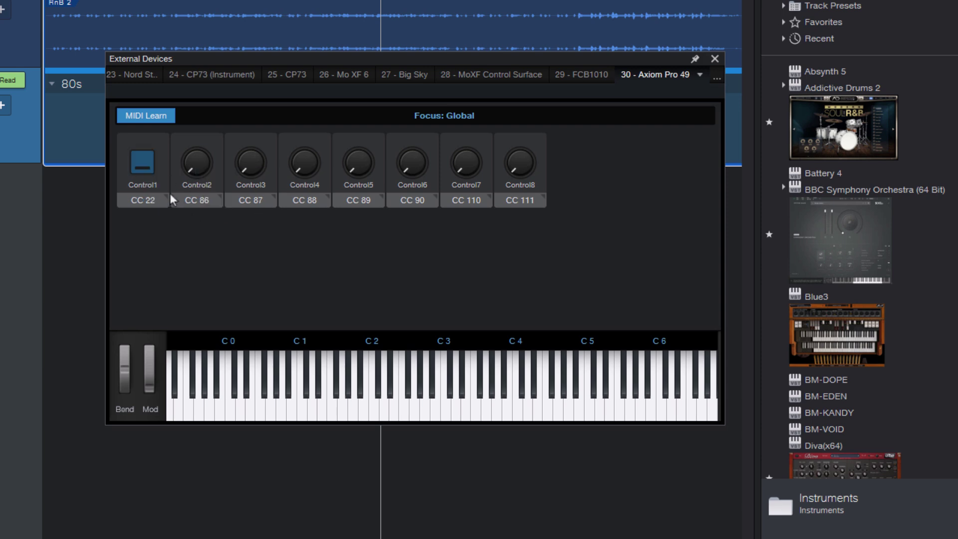
{"action": "right_click", "coordinate": [199, 162]}
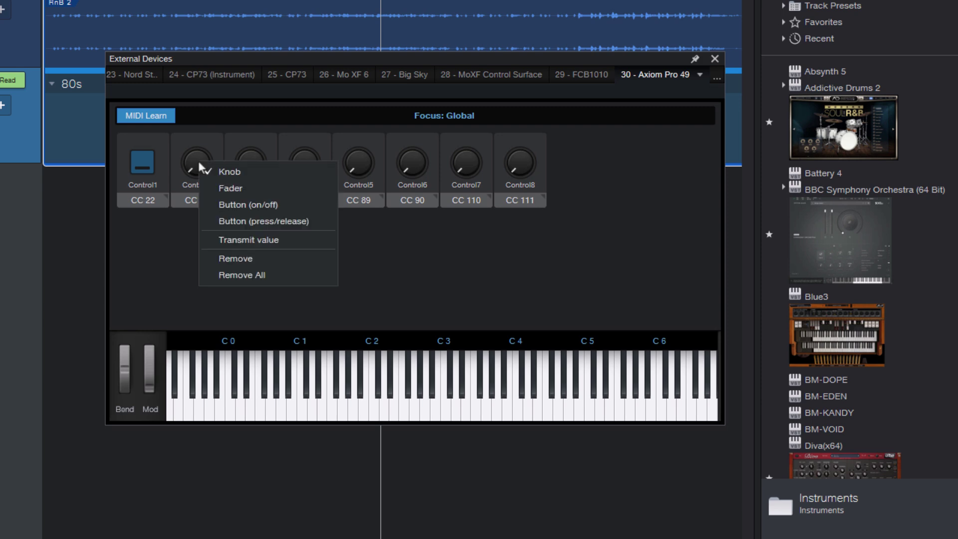
{"action": "left_click", "coordinate": [270, 221]}
{"action": "right_click", "coordinate": [256, 163]}
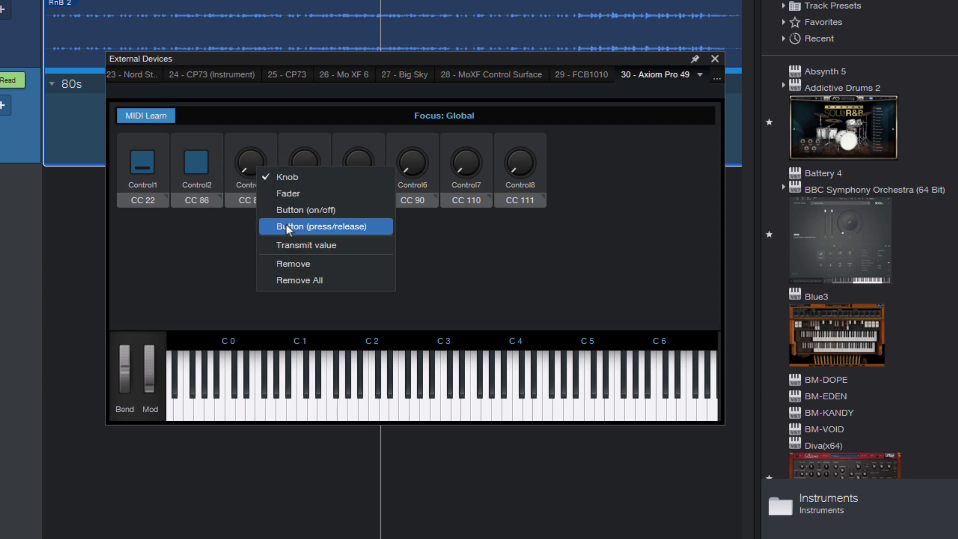
{"action": "left_click", "coordinate": [286, 225]}
{"action": "right_click", "coordinate": [299, 163]}
{"action": "left_click", "coordinate": [338, 220]}
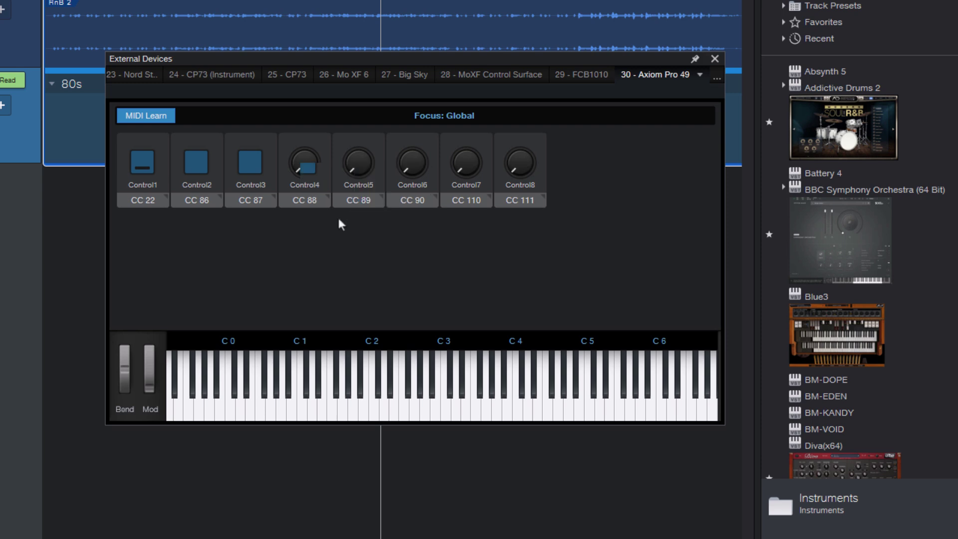
{"action": "right_click", "coordinate": [356, 160]}
{"action": "left_click", "coordinate": [386, 219]}
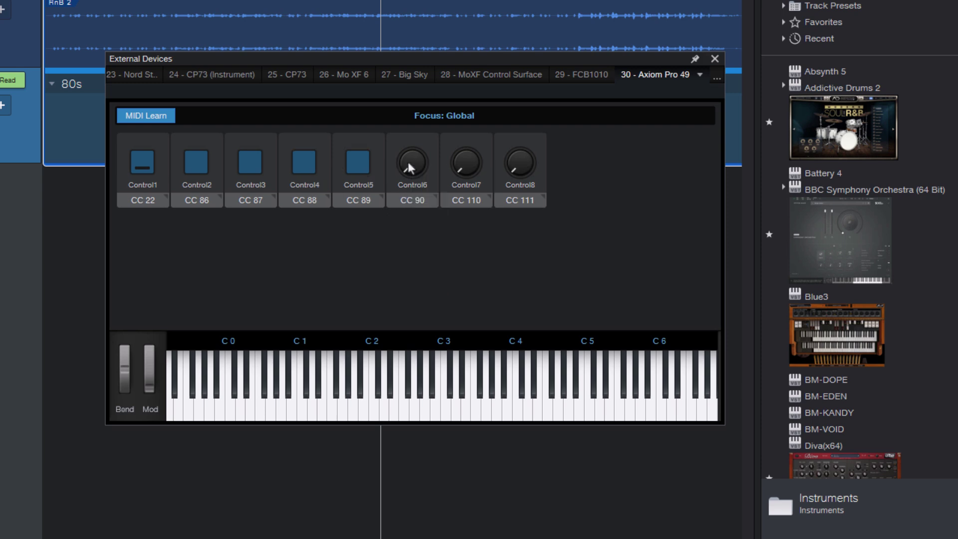
{"action": "right_click", "coordinate": [408, 162]}
{"action": "left_click", "coordinate": [460, 225]}
{"action": "right_click", "coordinate": [459, 157]}
{"action": "left_click", "coordinate": [497, 212]}
{"action": "right_click", "coordinate": [521, 159]}
{"action": "left_click", "coordinate": [565, 222]}
{"action": "right_click", "coordinate": [140, 158]}
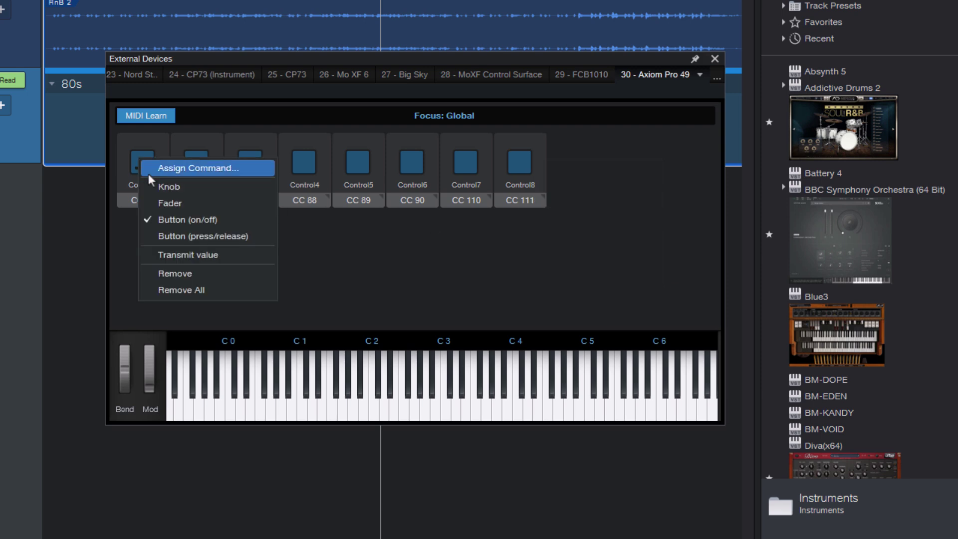
{"action": "left_click", "coordinate": [178, 235]}
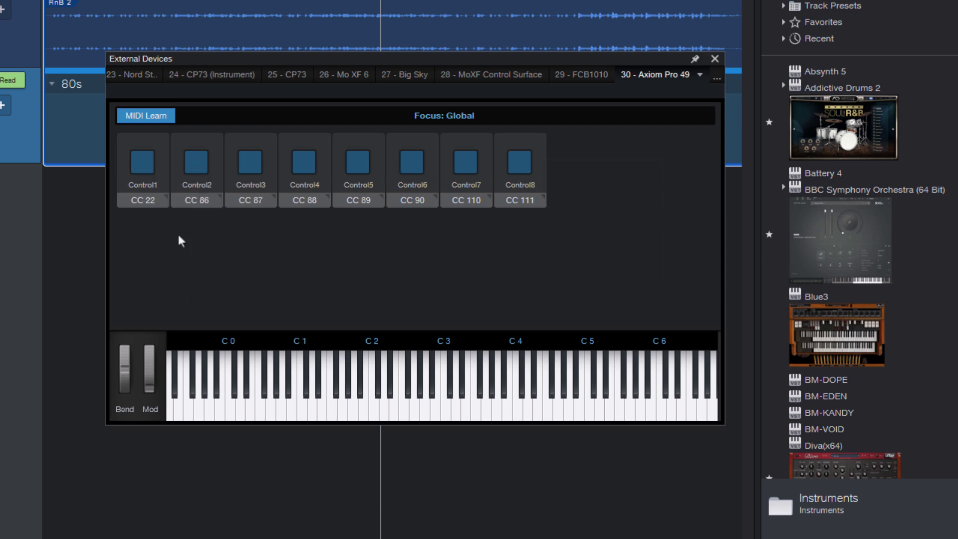
- Assign the Goto Previous Section command to Control1
{"action": "right_click", "coordinate": [140, 168]}
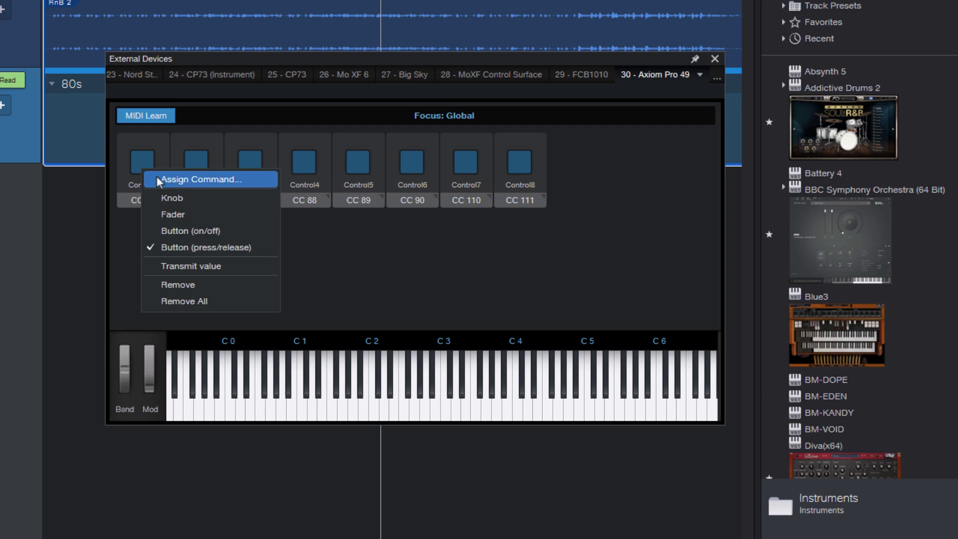
{"action": "left_click", "coordinate": [186, 179]}
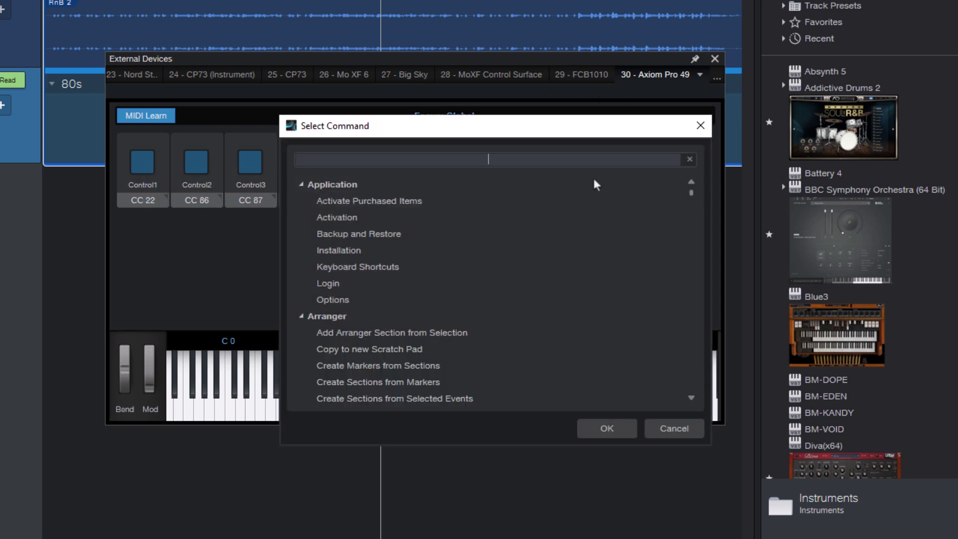
{"action": "scroll", "coordinate": [429, 280], "scroll_direction": "down", "scroll_amount": 6}
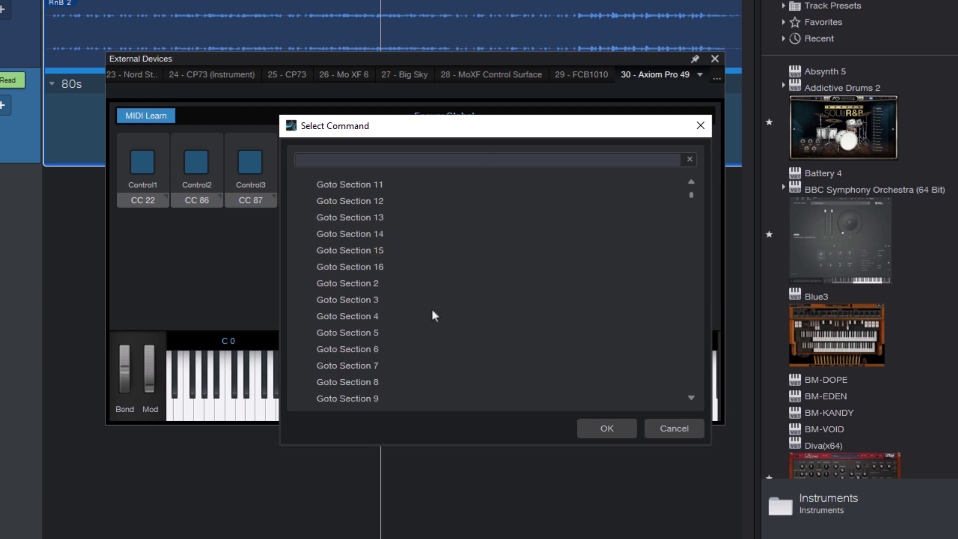
{"action": "scroll", "coordinate": [419, 309], "scroll_direction": "up", "scroll_amount": 5}
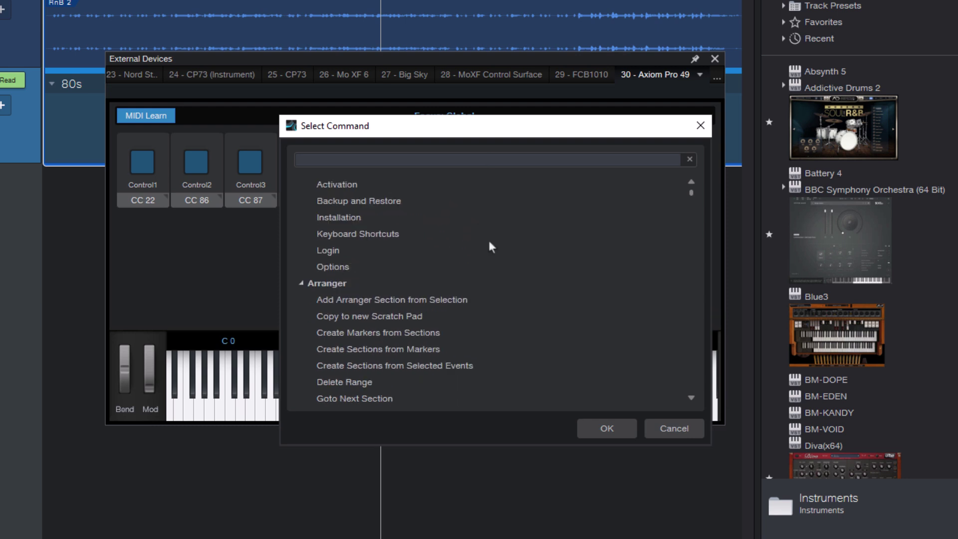
{"action": "type", "text": "macros"}
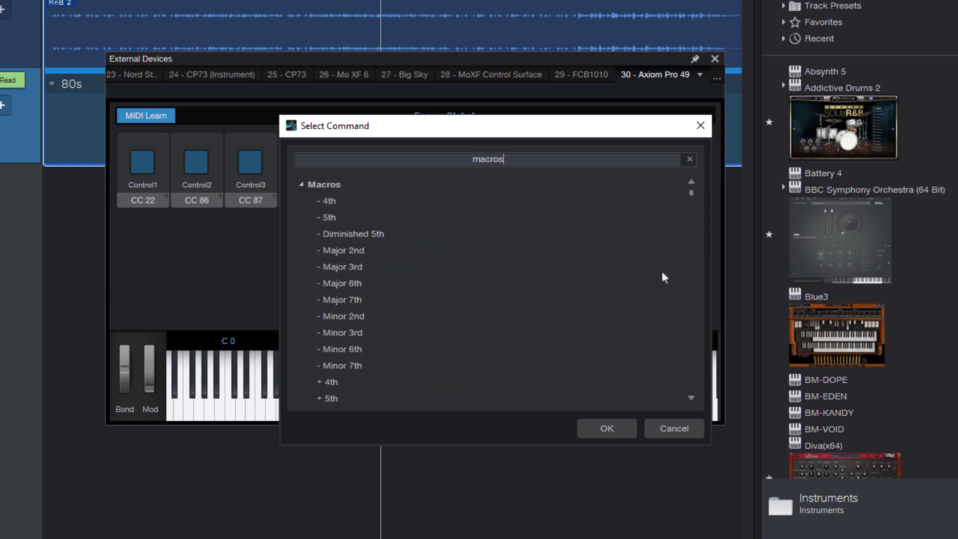
{"action": "scroll", "coordinate": [393, 259], "scroll_direction": "down", "scroll_amount": 3}
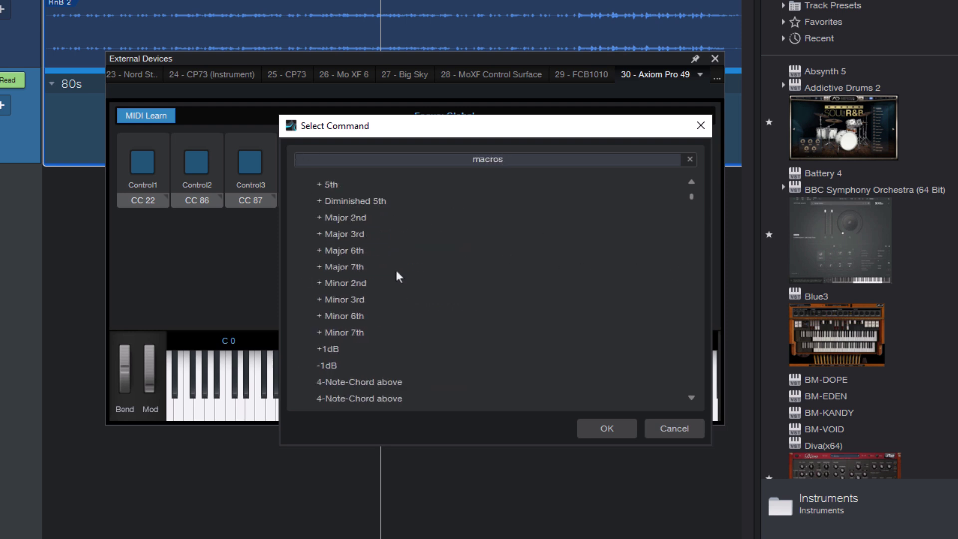
{"action": "key", "text": "ctrl+a"}
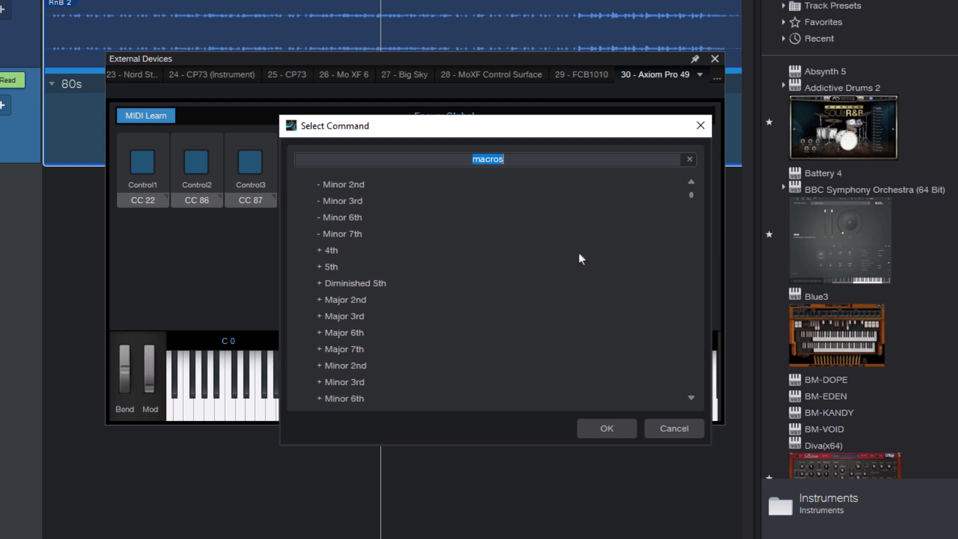
{"action": "key", "text": "BackSpace"}
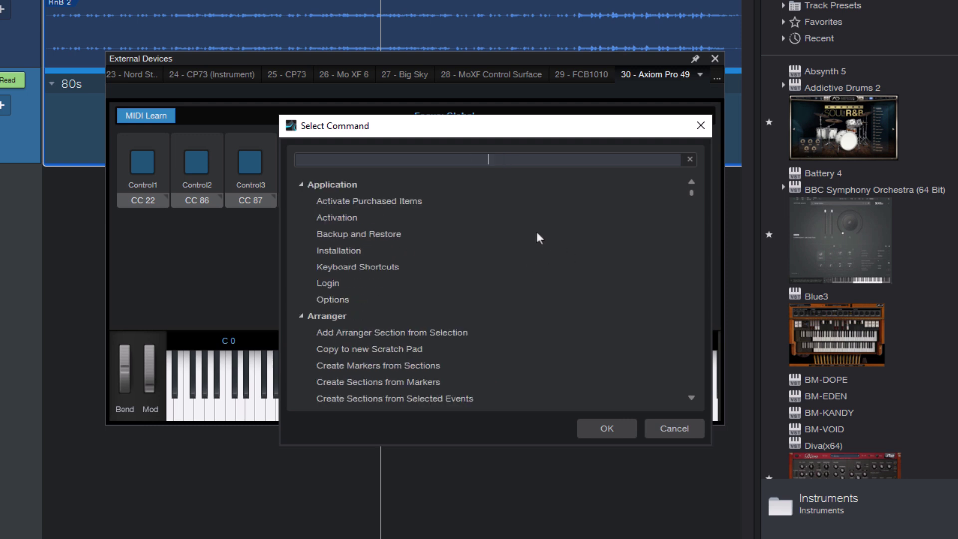
{"action": "type", "text": "goto previ"}
{"action": "left_click", "coordinate": [376, 202]}
{"action": "double_click", "coordinate": [375, 200]}
- Assign Goto Next Section to Control2 and the section Loop / Continue toggle to Control3
{"action": "right_click", "coordinate": [202, 167]}
{"action": "left_click", "coordinate": [229, 176]}
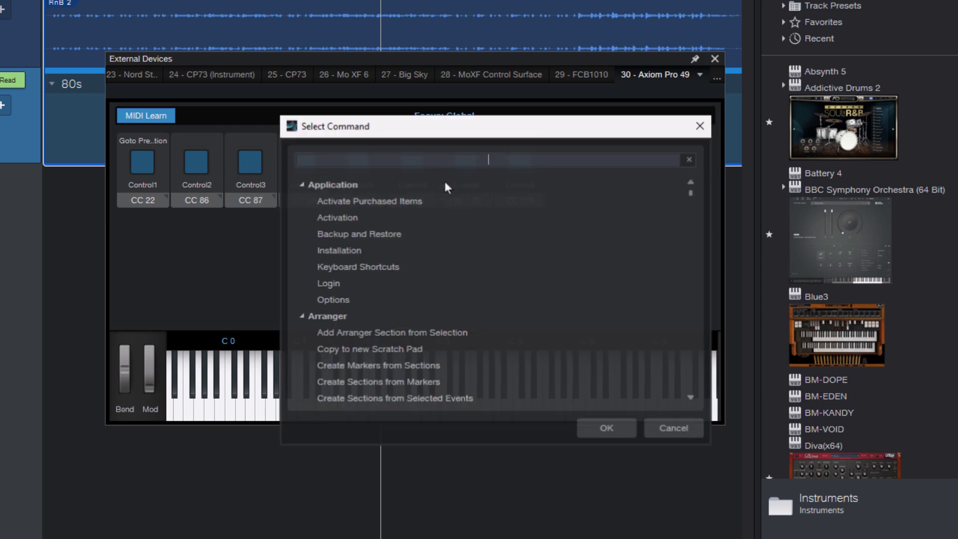
{"action": "type", "text": "goto next"}
{"action": "double_click", "coordinate": [366, 200]}
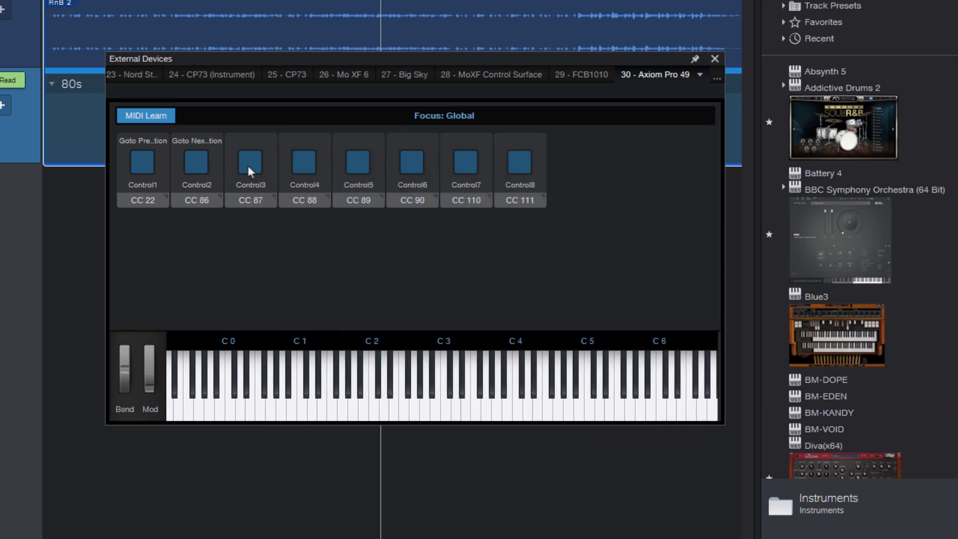
{"action": "right_click", "coordinate": [248, 166]}
{"action": "left_click", "coordinate": [298, 176]}
{"action": "type", "text": "toggle sec"}
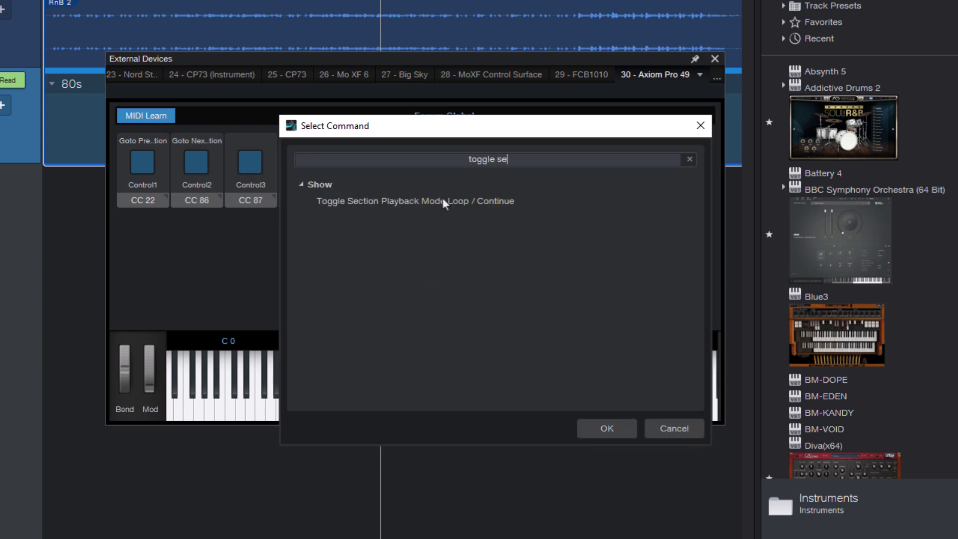
{"action": "double_click", "coordinate": [412, 200]}
- Assign Loop Setlist Item to Control4 and move the device window aside
{"action": "right_click", "coordinate": [316, 164]}
{"action": "left_click", "coordinate": [356, 175]}
{"action": "type", "text": "loop sel"}
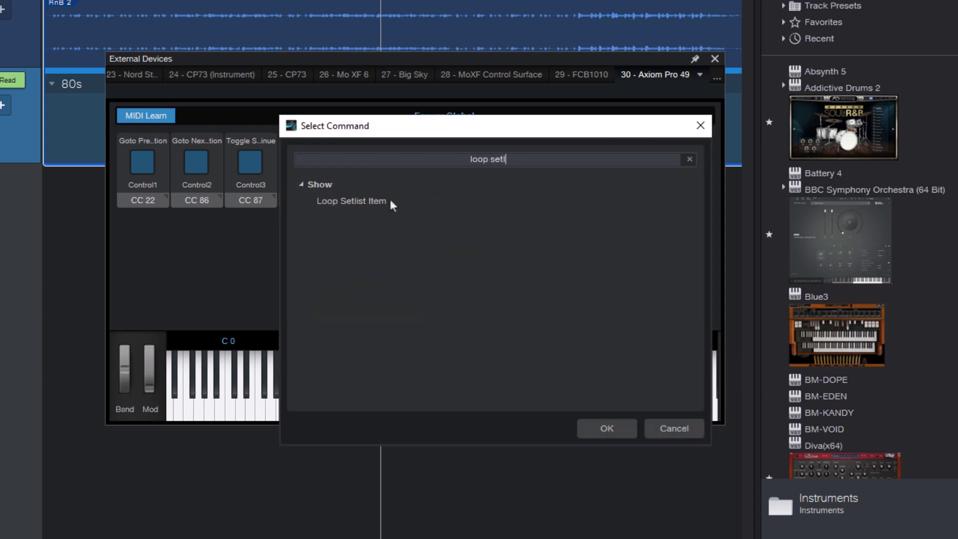
{"action": "double_click", "coordinate": [388, 199]}
{"action": "left_click_drag", "start_coordinate": [536, 60], "coordinate": [670, 215]}
- Turn off MIDI Learn and close the External Devices window, returning to the Show page
{"action": "left_click", "coordinate": [285, 270]}
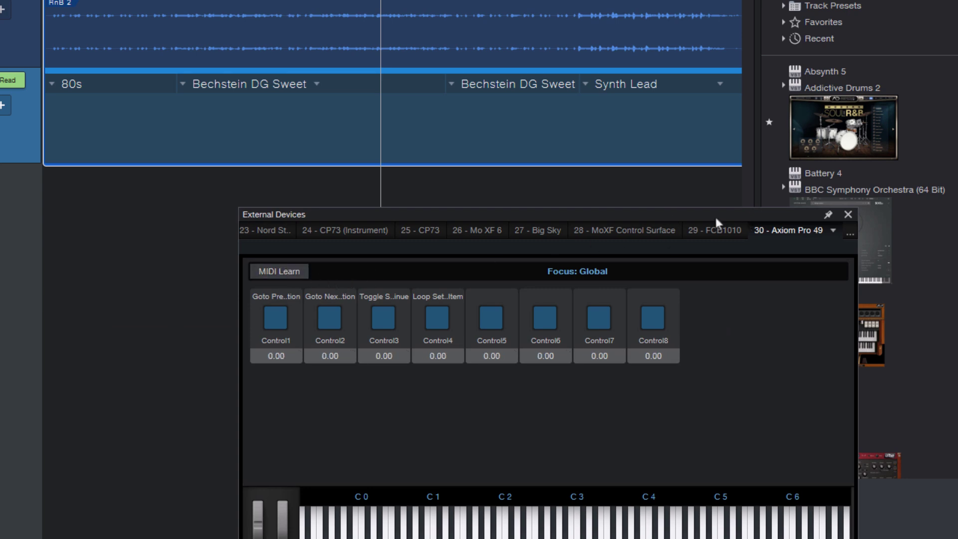
{"action": "left_click", "coordinate": [847, 214]}
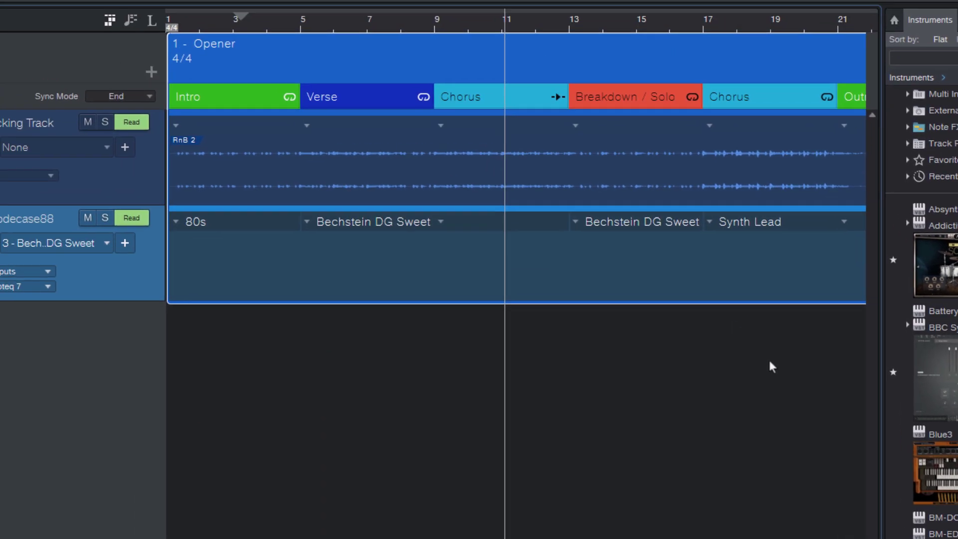